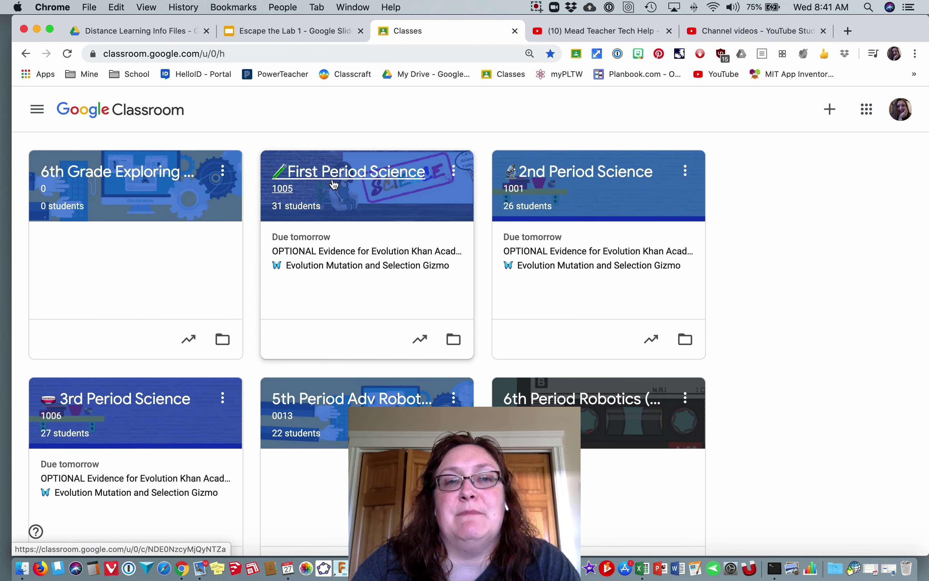
# Review the student grades in the First Period Science gradebook, and return to the class overview.
pyautogui.click(334, 184)
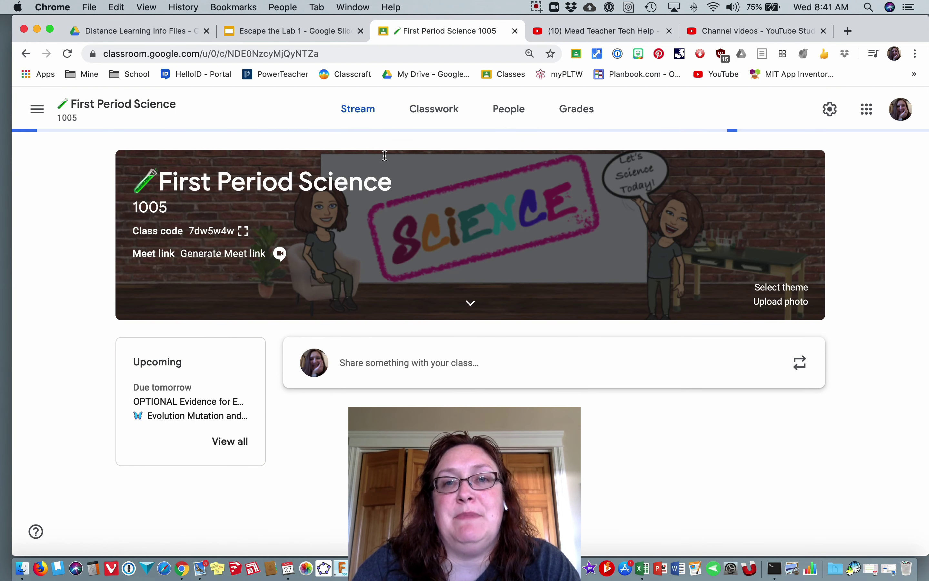
pyautogui.click(570, 116)
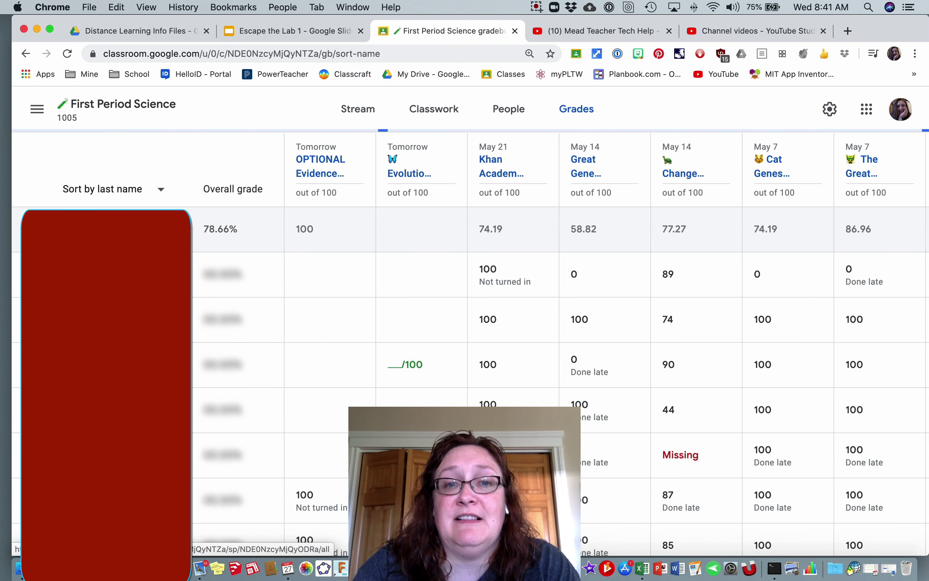
pyautogui.scroll(-2, 318, 327)
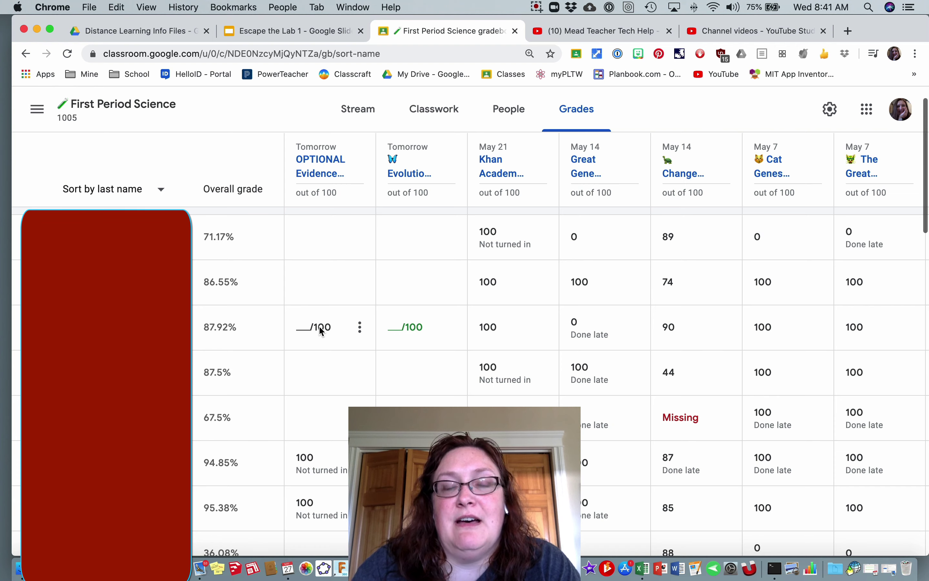
pyautogui.scroll(2, 321, 330)
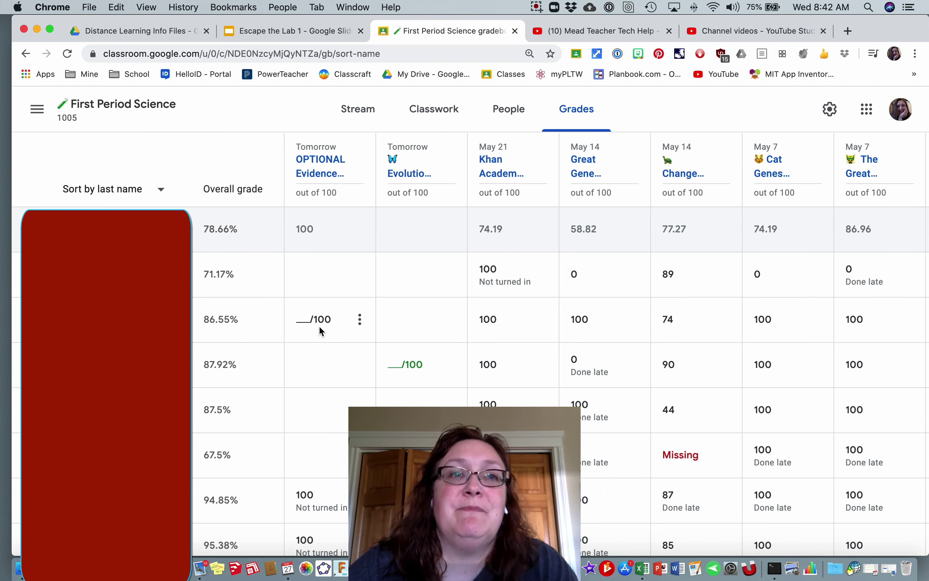
pyautogui.click(32, 112)
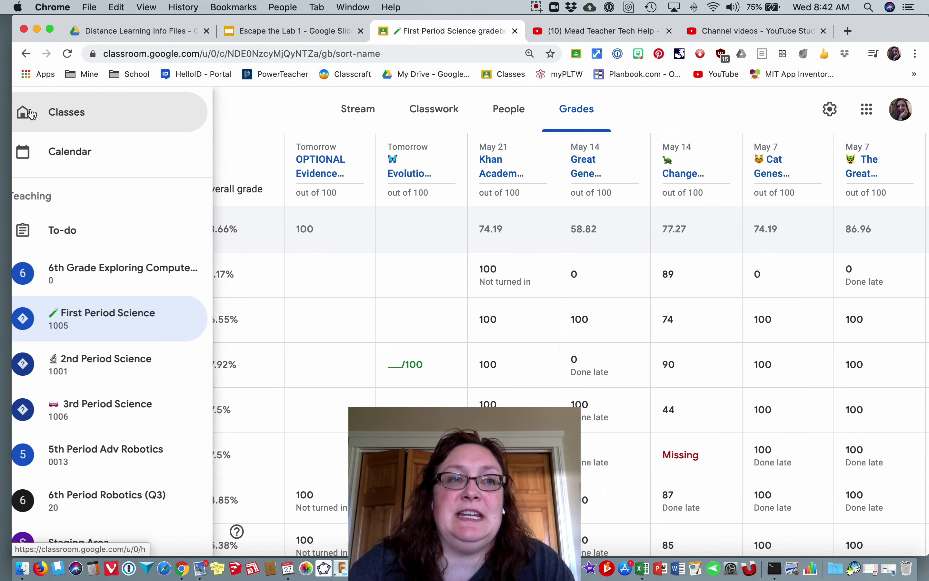
pyautogui.click(83, 111)
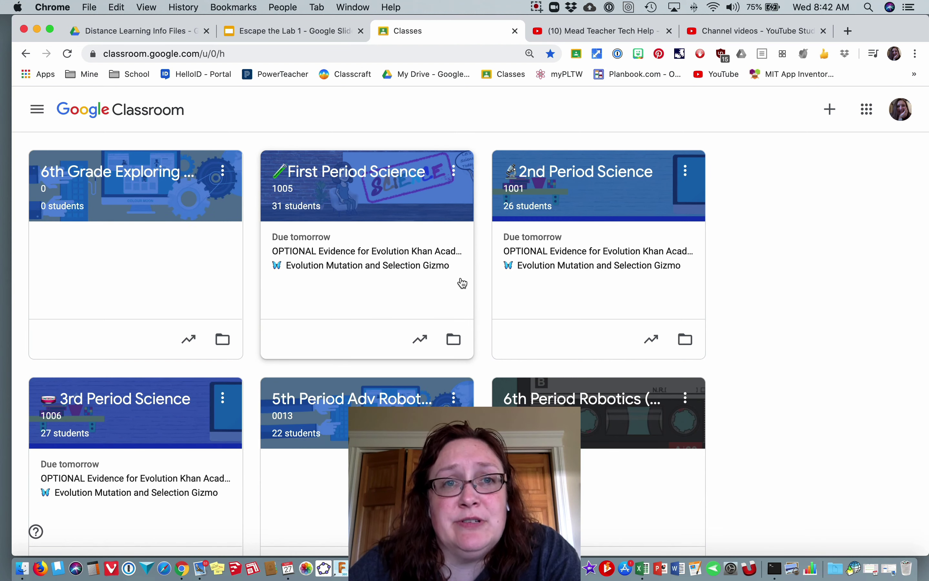
# Open the 6th Grade Exploring Computer Science class and look through all its classwork topics and assignments.
pyautogui.click(103, 175)
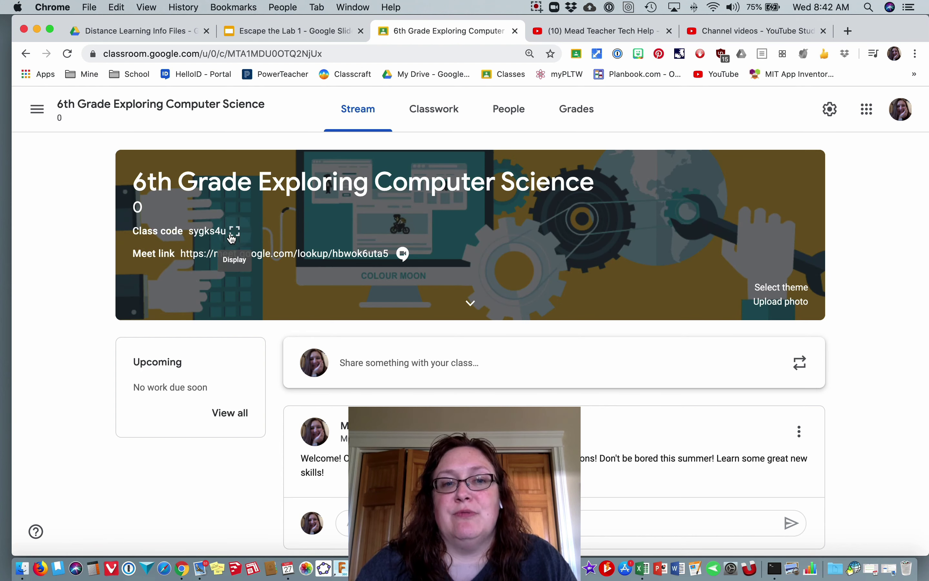
pyautogui.click(440, 126)
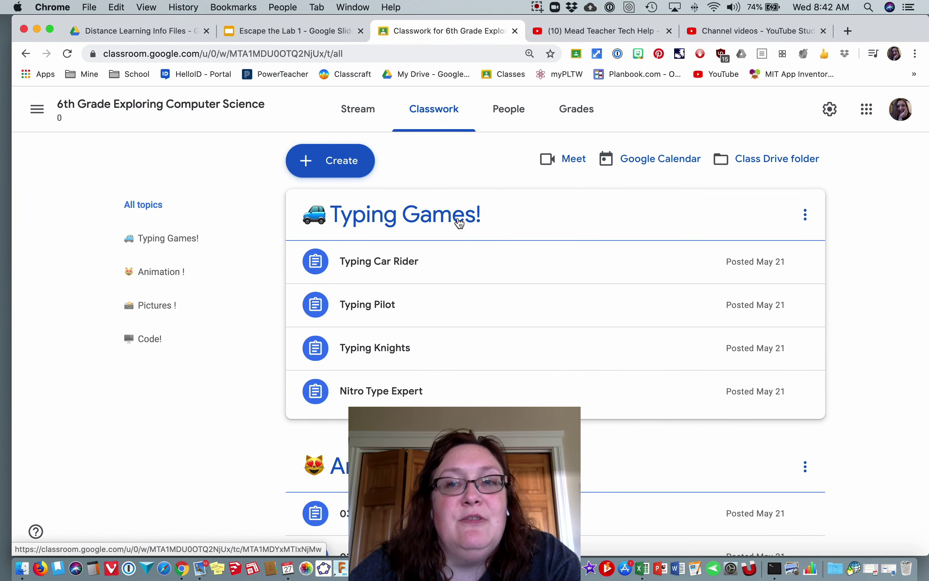
pyautogui.scroll(-2, 460, 222)
pyautogui.scroll(2, 460, 222)
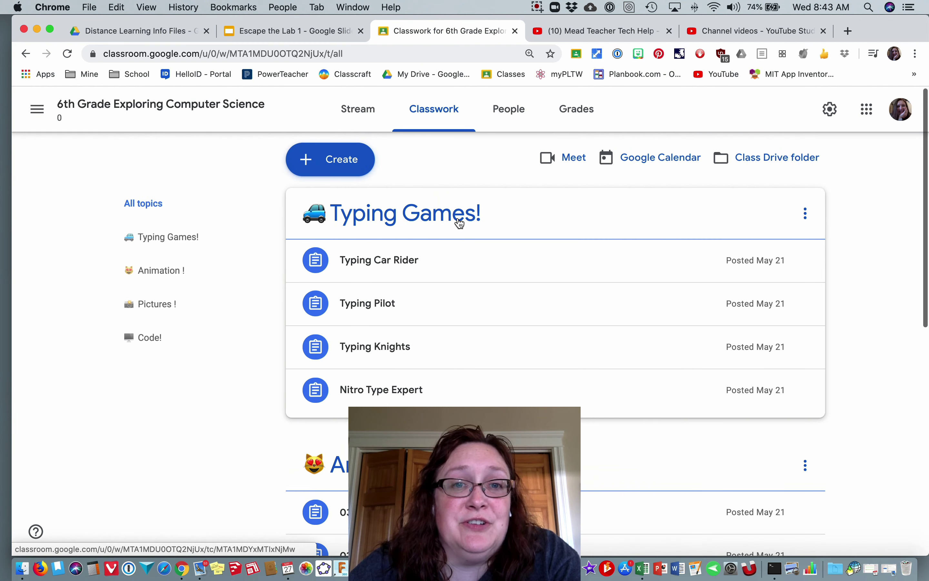
pyautogui.scroll(-10, 460, 222)
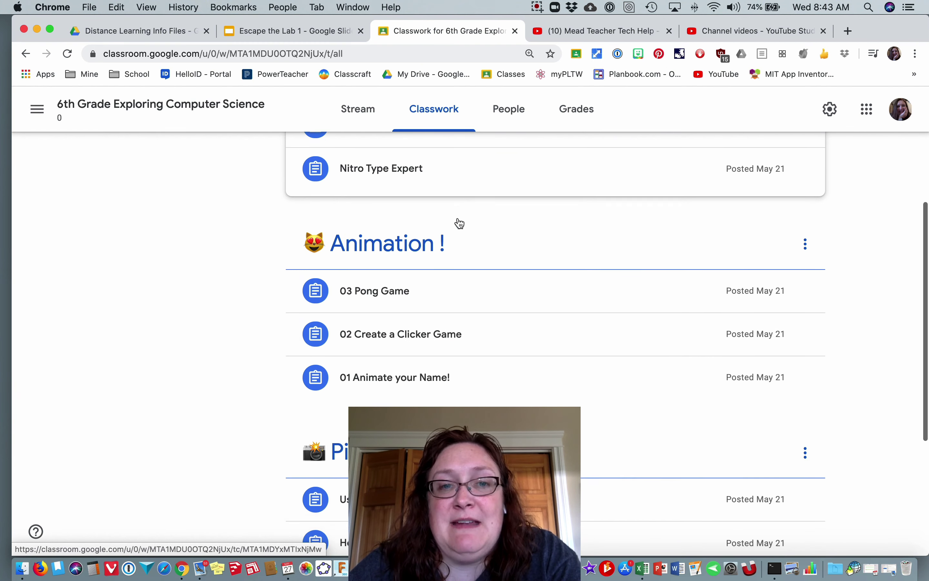
pyautogui.scroll(-5, 460, 222)
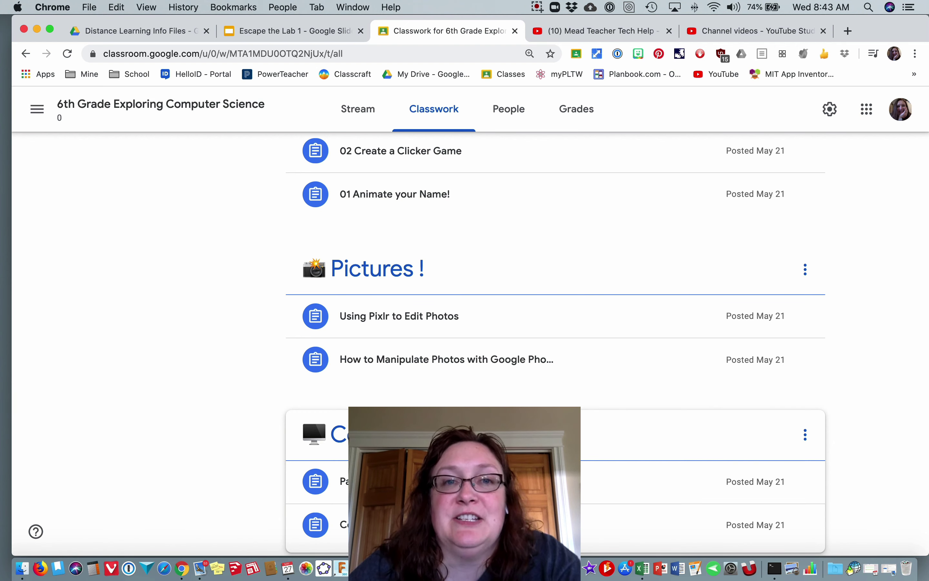
pyautogui.scroll(15, 425, 357)
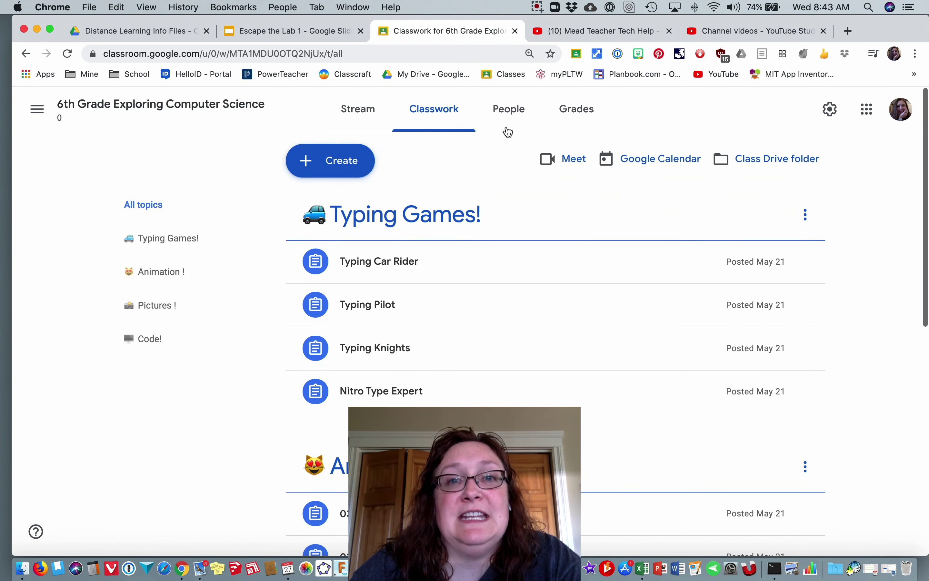
# Check the teachers and students of the 6th Grade Exploring Computer Science class, and return to the class overview.
pyautogui.click(513, 116)
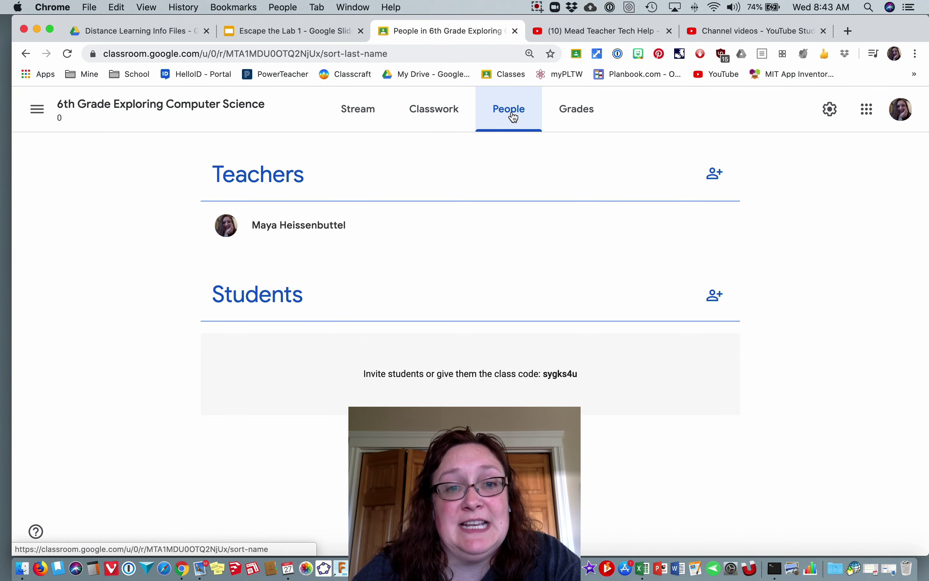
pyautogui.click(437, 109)
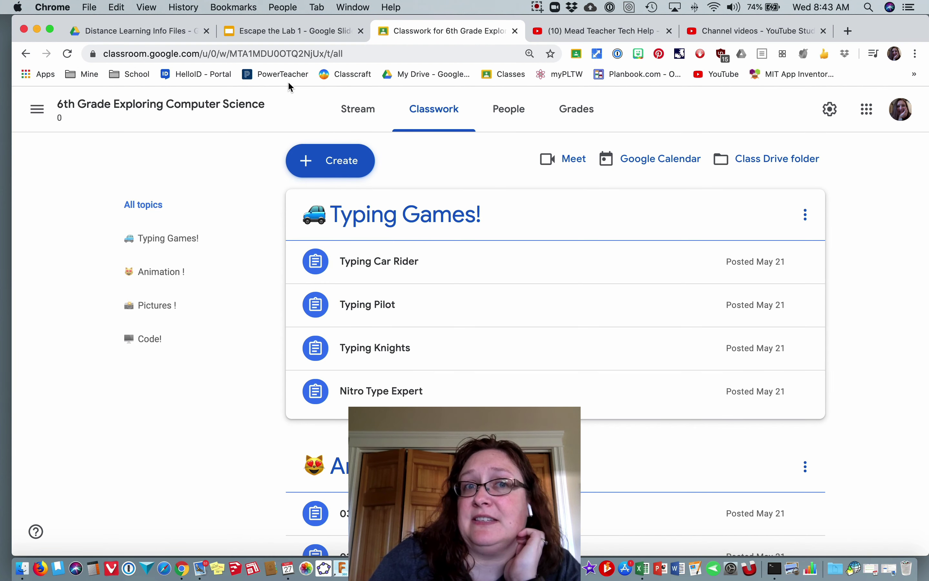
pyautogui.click(36, 110)
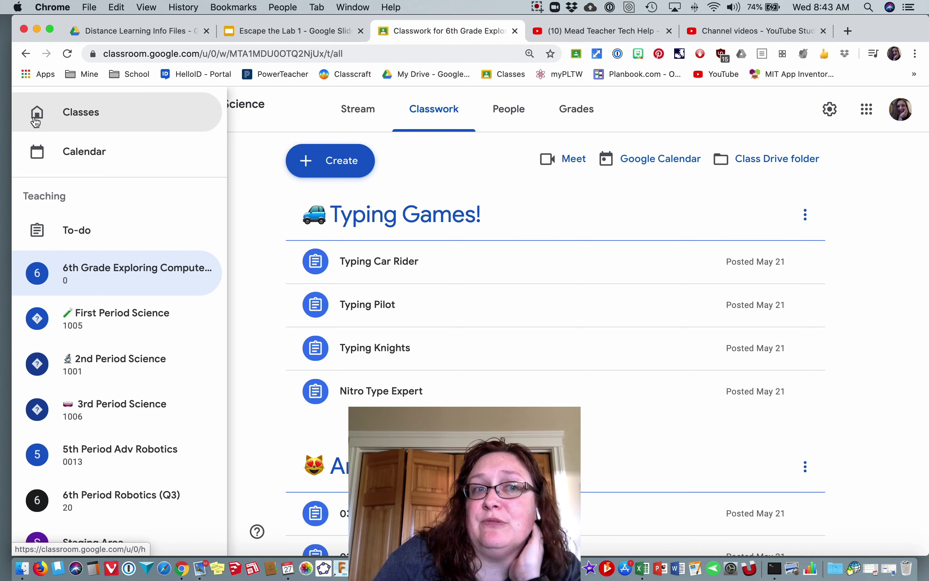
pyautogui.click(80, 112)
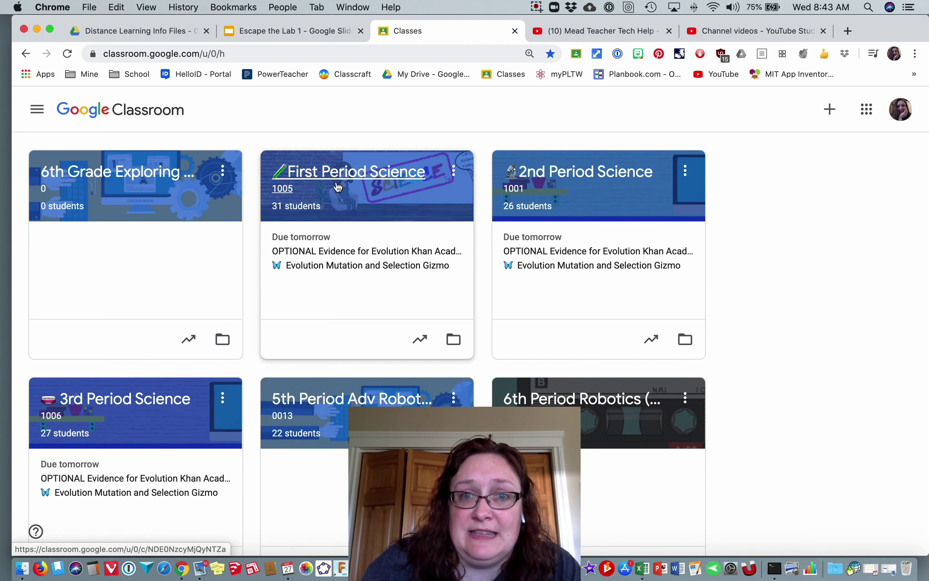
# Open the Staging Area class and examine the assignments stored under each of its classwork topics.
pyautogui.scroll(-5, 459, 254)
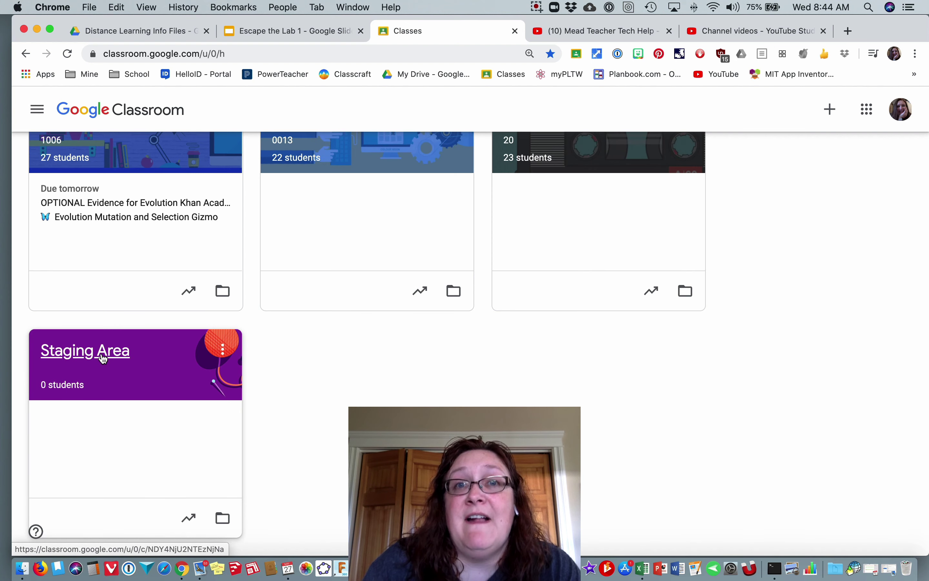
pyautogui.click(103, 359)
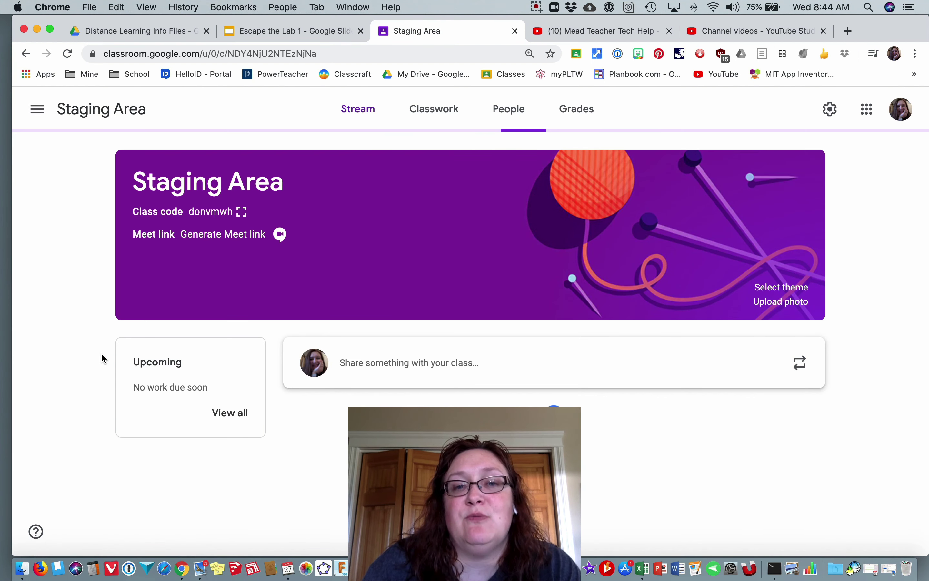
pyautogui.click(448, 118)
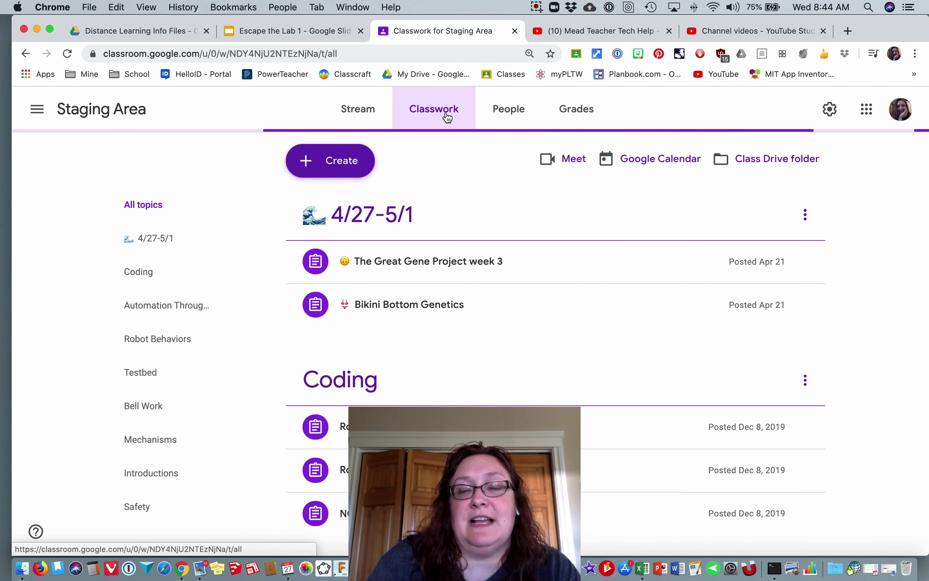
pyautogui.scroll(-5, 495, 286)
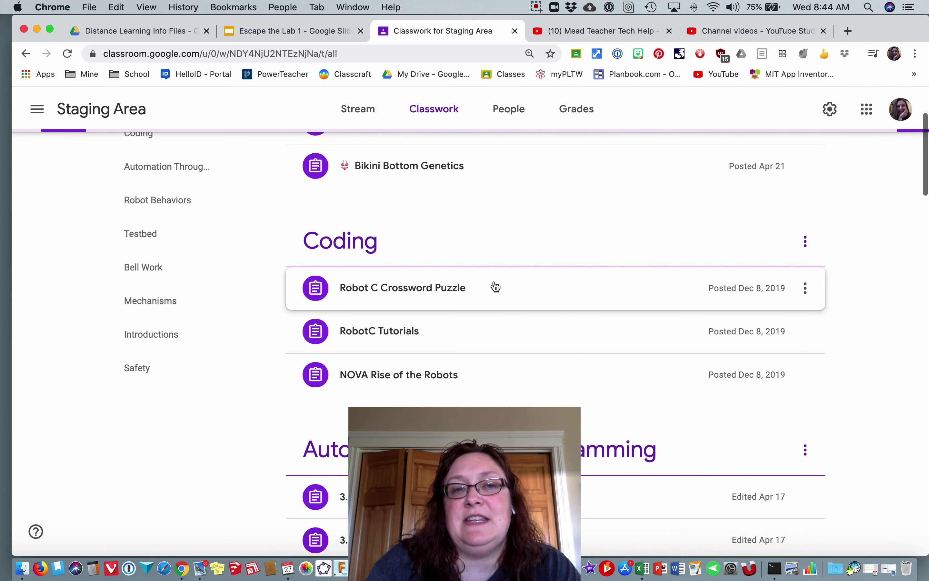
pyautogui.scroll(-7, 496, 286)
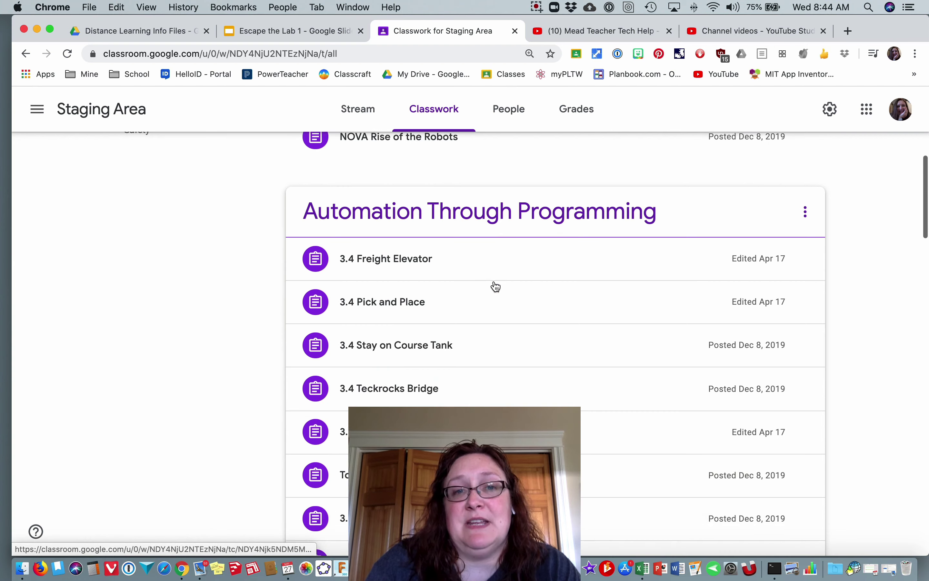
pyautogui.scroll(-5, 496, 286)
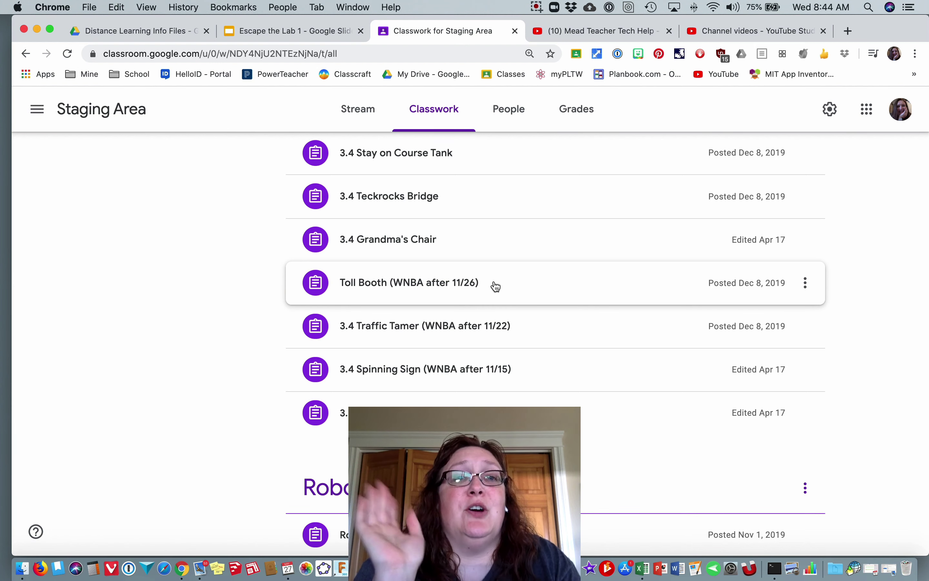
pyautogui.scroll(-2, 495, 286)
pyautogui.scroll(2, 495, 286)
pyautogui.scroll(-15, 495, 286)
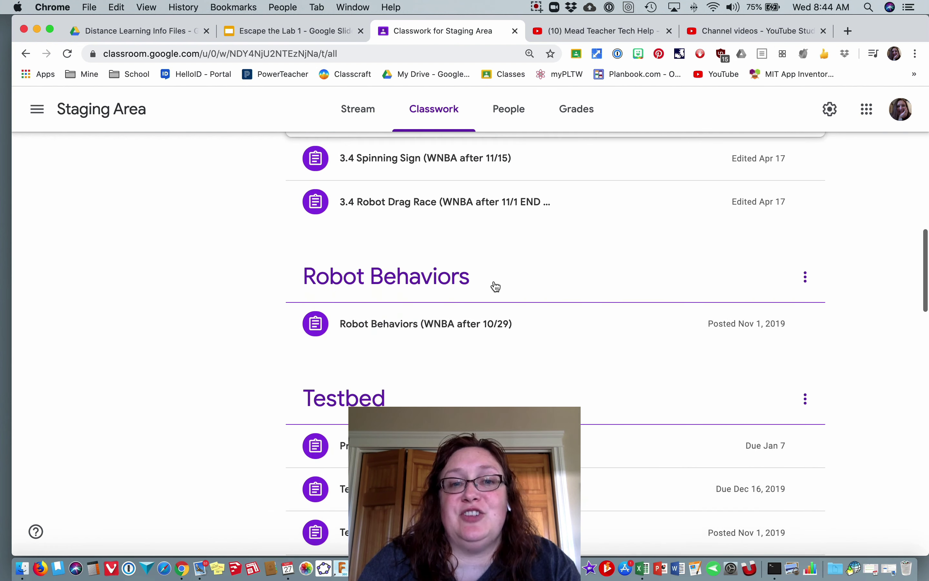
pyautogui.scroll(-15, 496, 286)
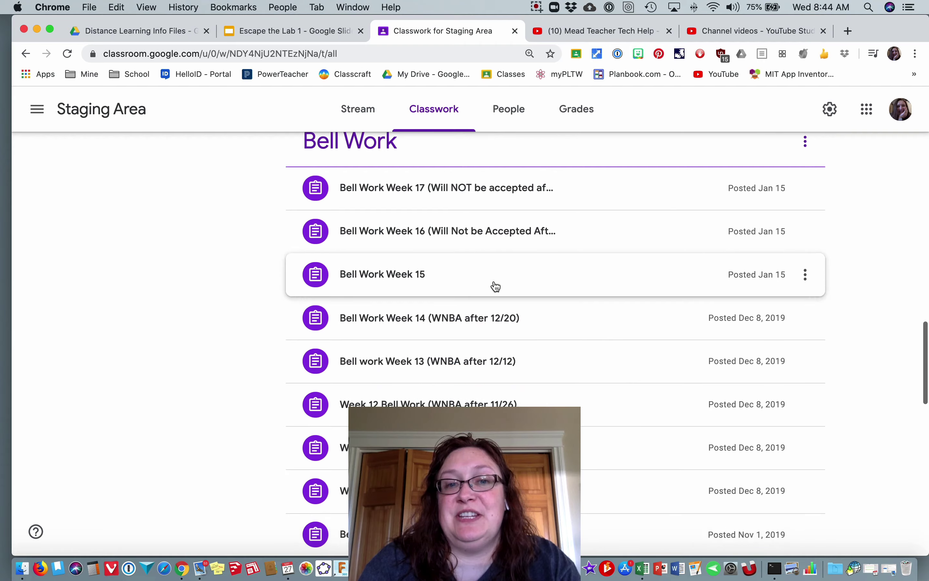
pyautogui.scroll(-15, 495, 286)
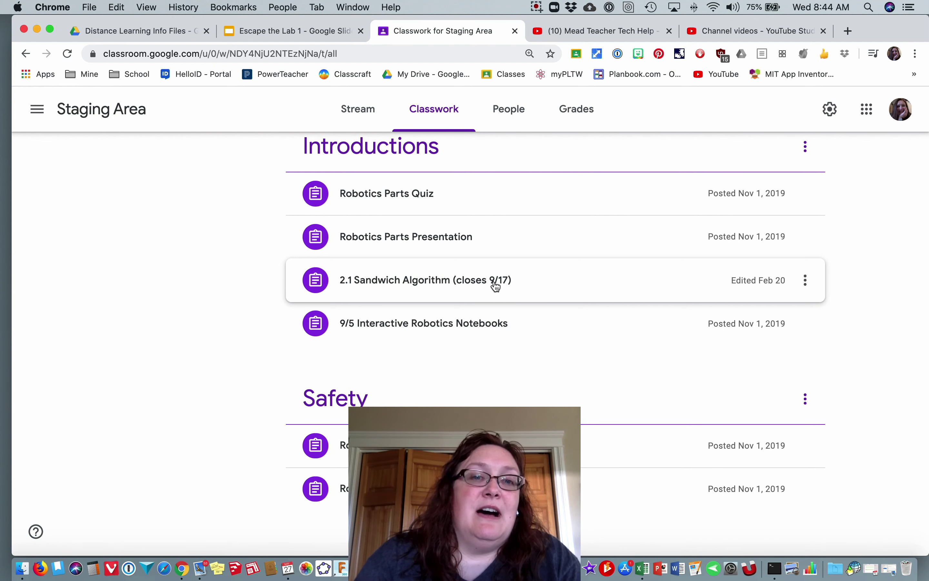
pyautogui.scroll(2, 495, 286)
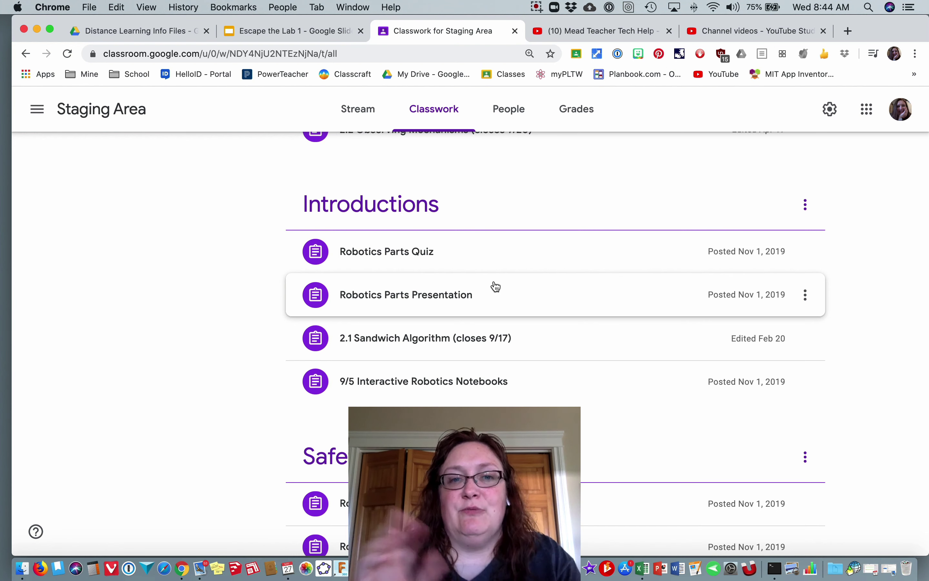
pyautogui.scroll(1, 496, 286)
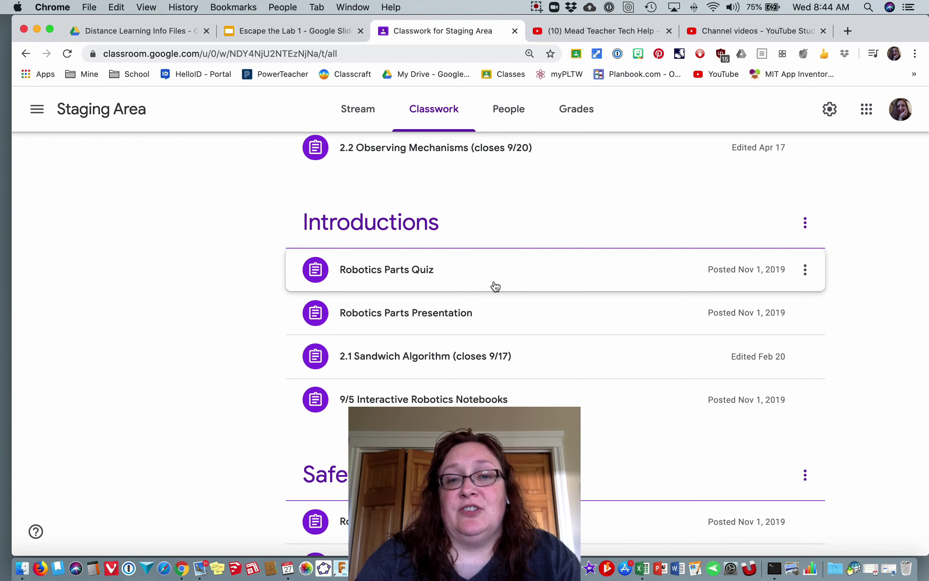
pyautogui.scroll(2, 496, 286)
pyautogui.scroll(20, 495, 287)
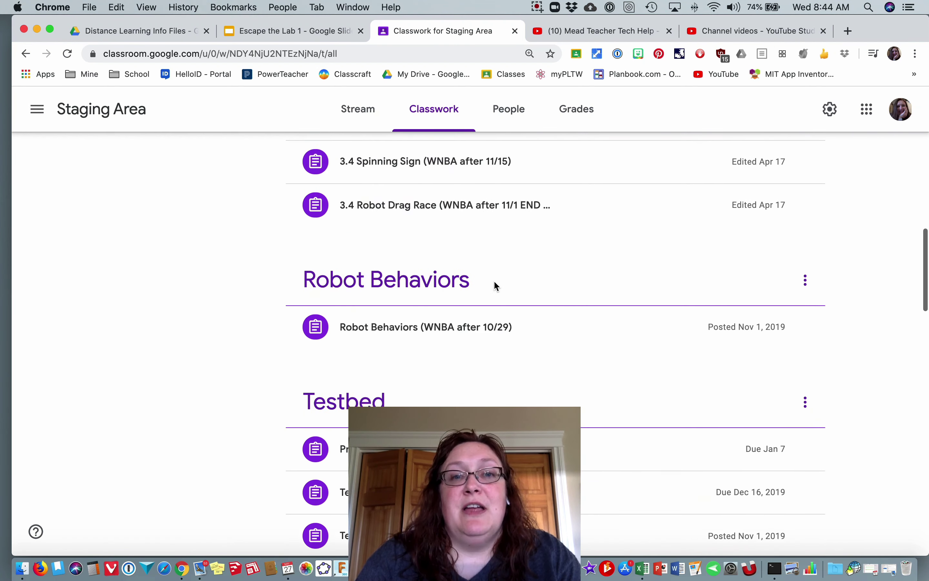
# Browse the First Period Science posts available for reuse in the Staging Area, and close the list without reusing any.
pyautogui.click(345, 168)
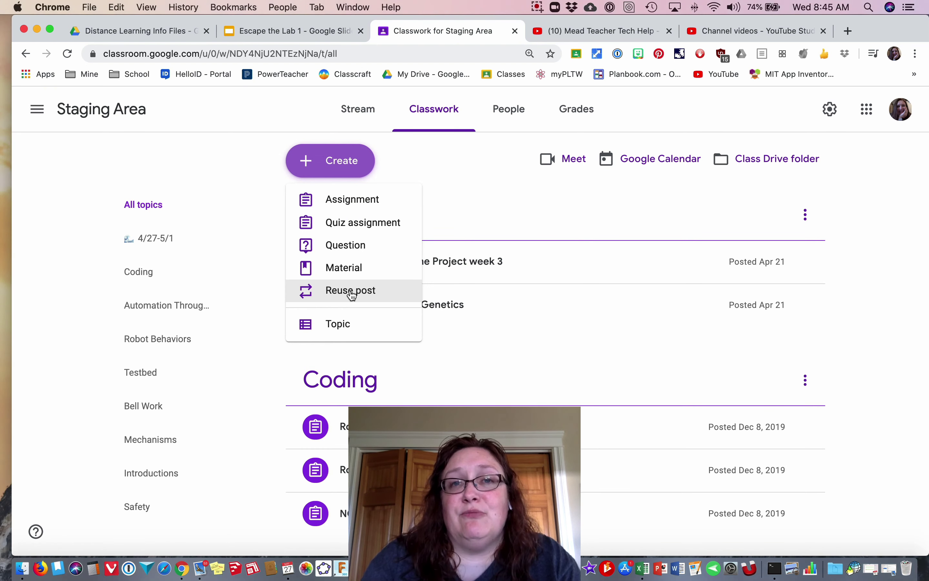
pyautogui.click(351, 294)
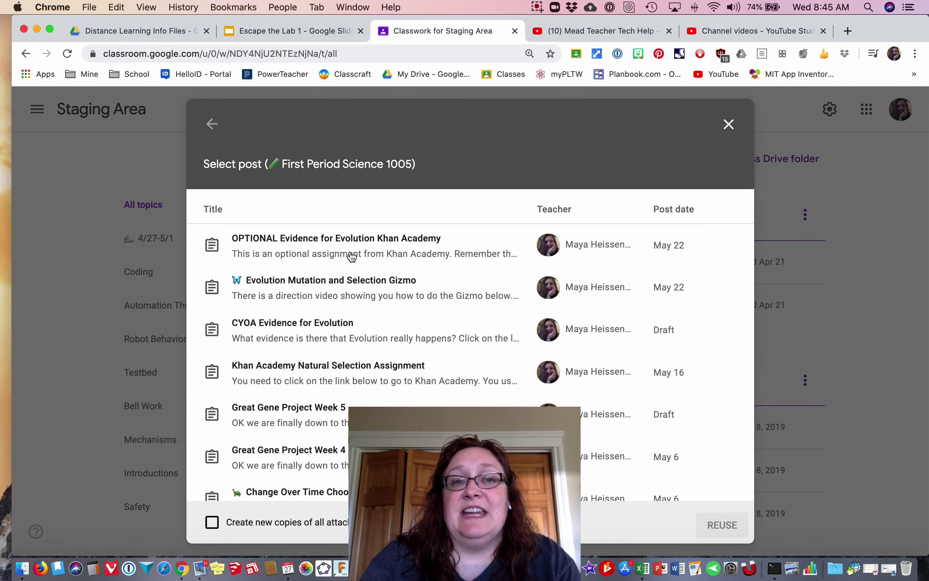
pyautogui.scroll(-10, 352, 257)
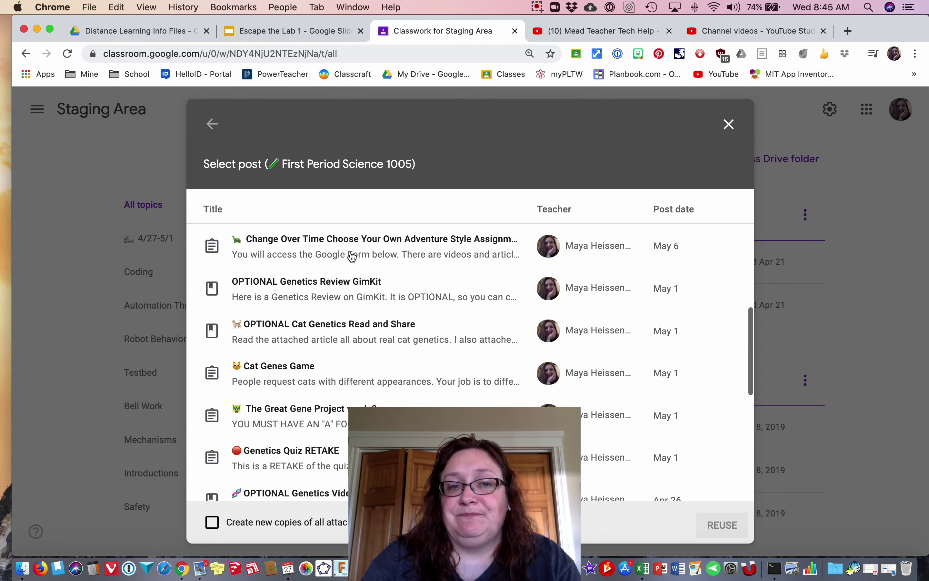
pyautogui.scroll(-10, 352, 256)
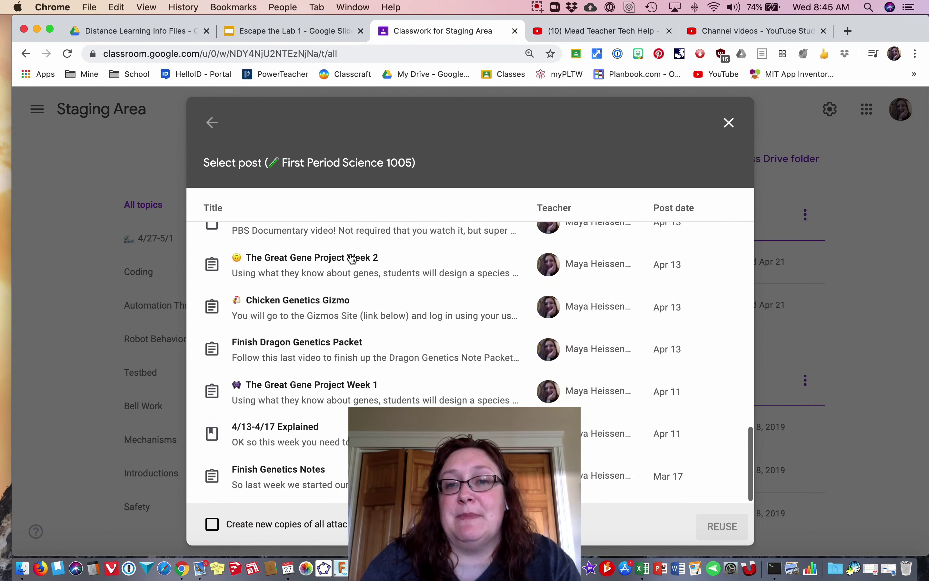
pyautogui.scroll(20, 352, 257)
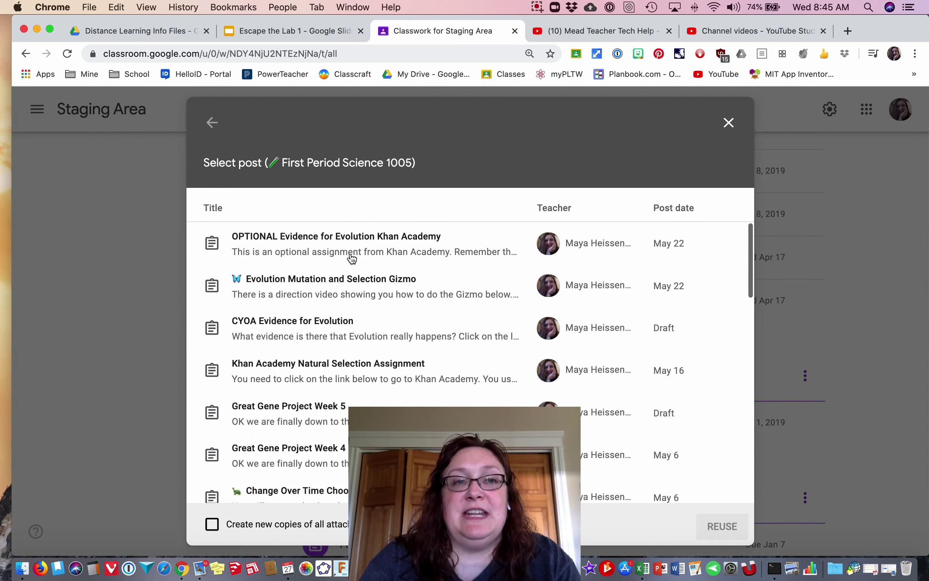
pyautogui.click(730, 124)
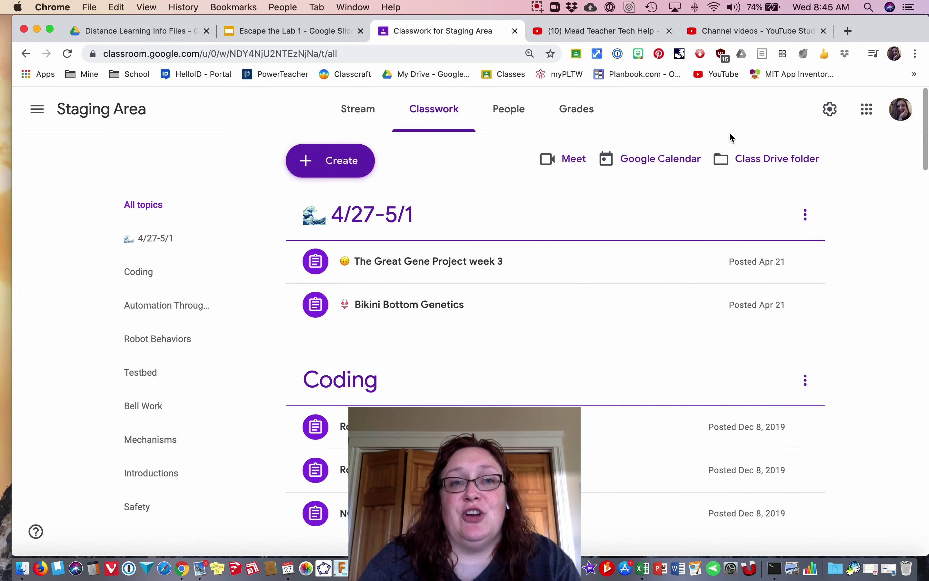
# Open the 5th Period Adv Robotics class and go to its classwork.
pyautogui.click(28, 115)
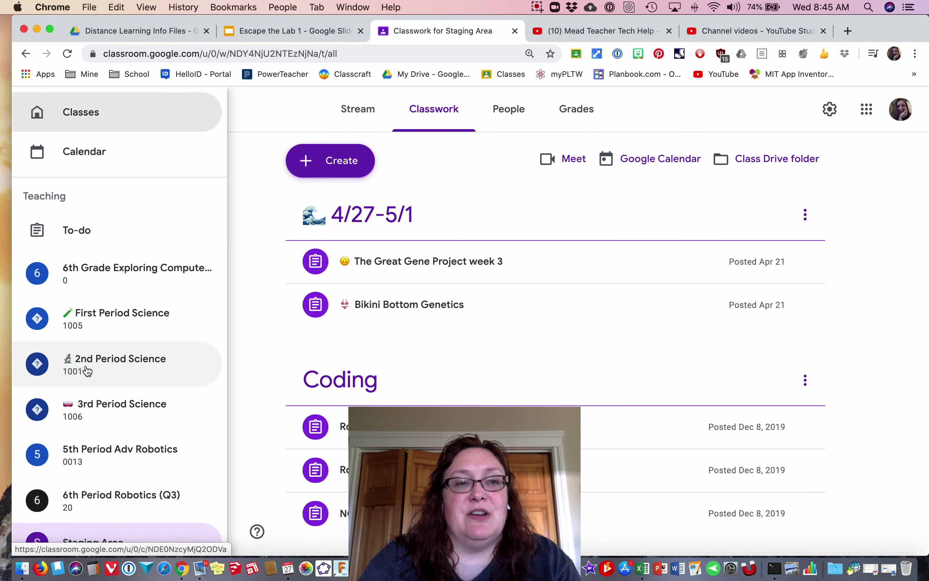
pyautogui.click(99, 463)
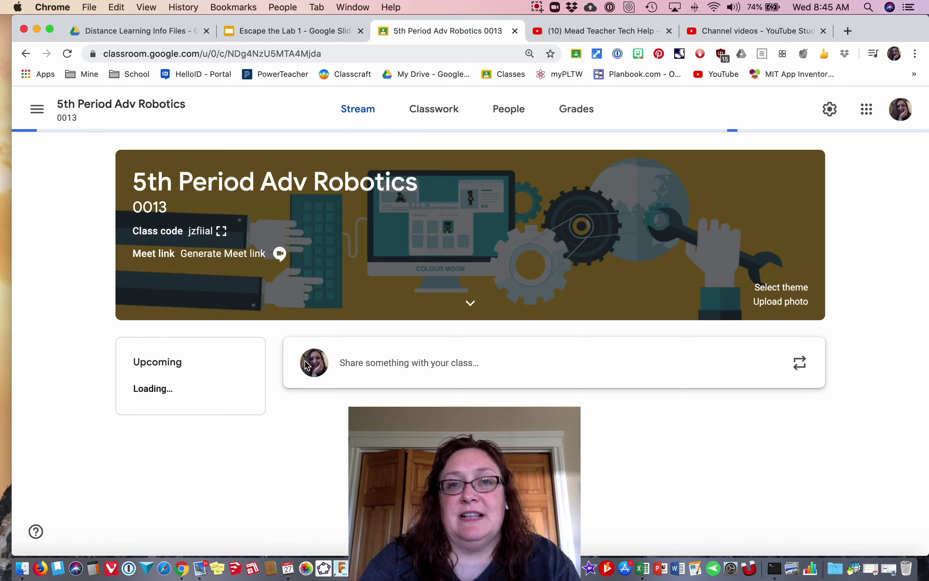
pyautogui.click(446, 112)
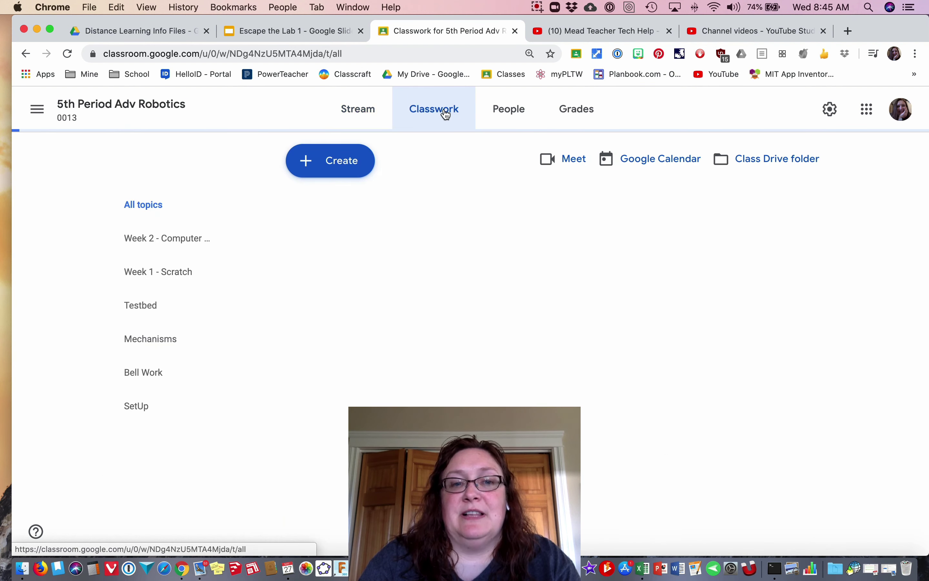
# Reuse the Bell Work Week 15 post from the Staging Area class as a new assignment in 5th Period Adv Robotics.
pyautogui.click(348, 171)
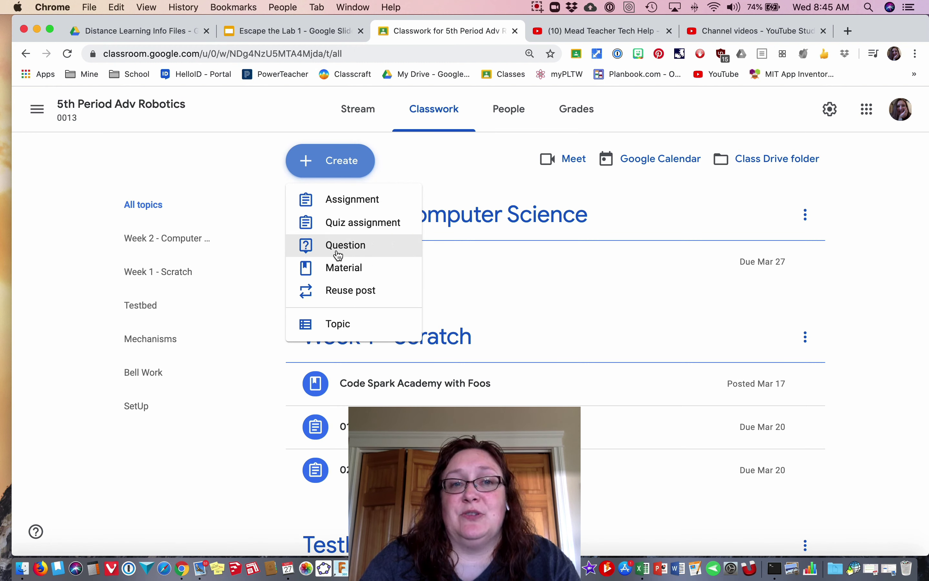
pyautogui.click(331, 301)
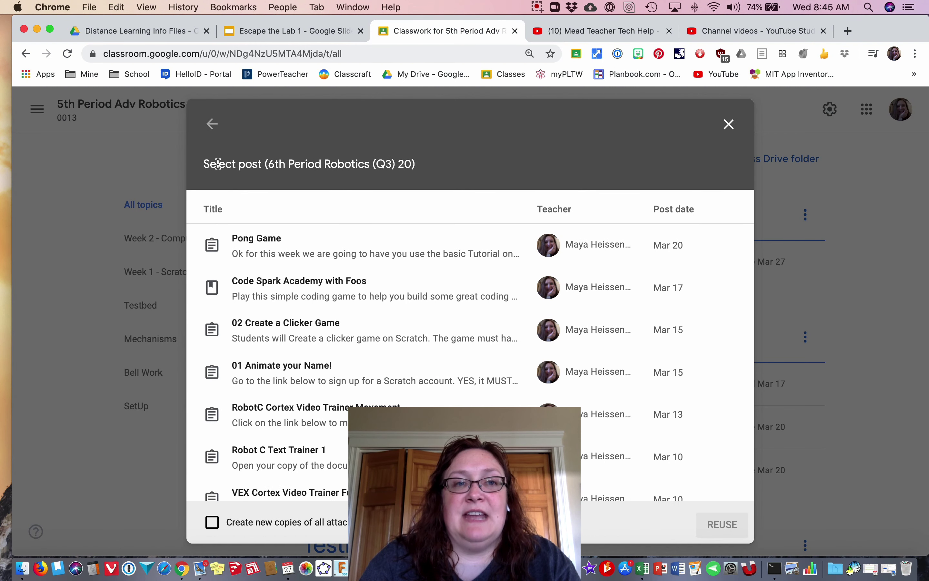
pyautogui.click(212, 125)
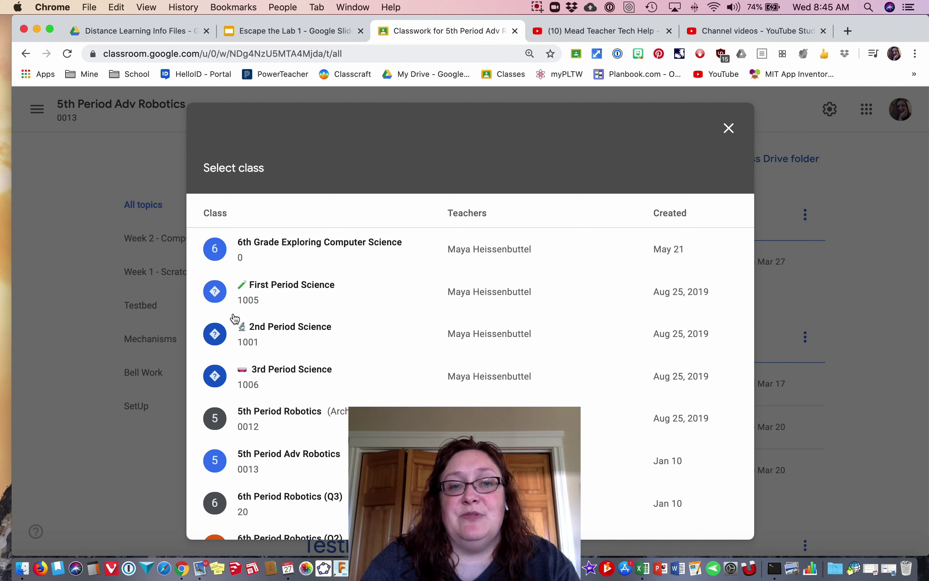
pyautogui.scroll(-3, 261, 439)
pyautogui.scroll(-4, 260, 439)
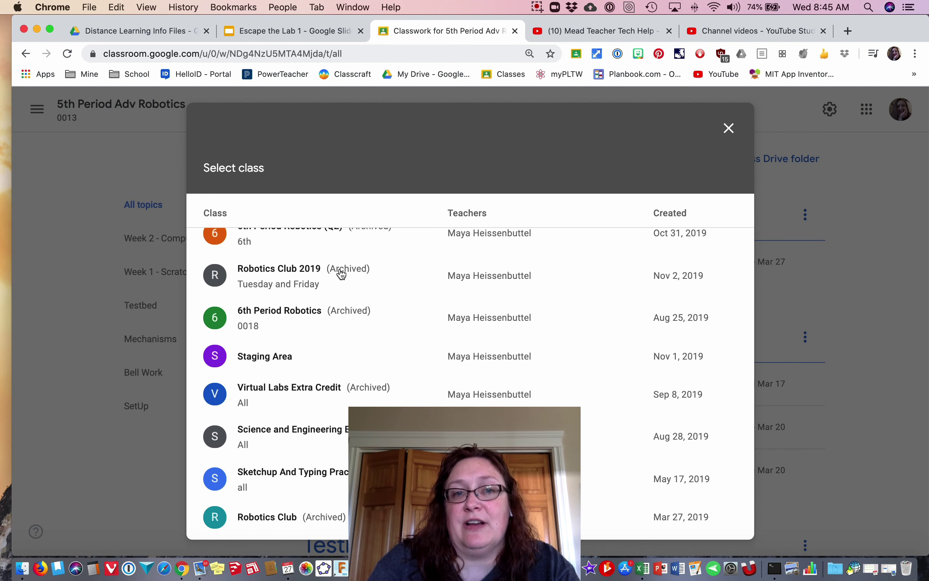
pyautogui.click(252, 363)
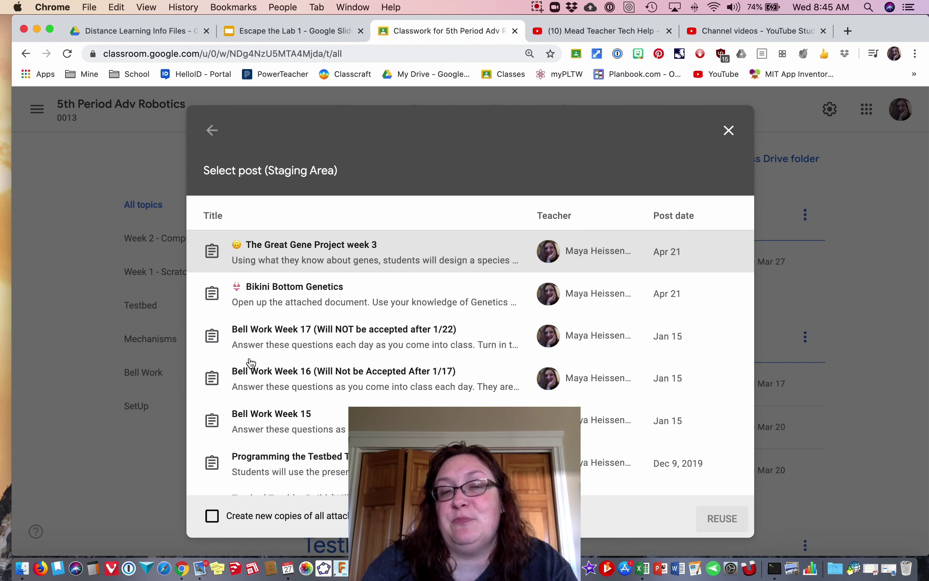
pyautogui.scroll(-3, 378, 331)
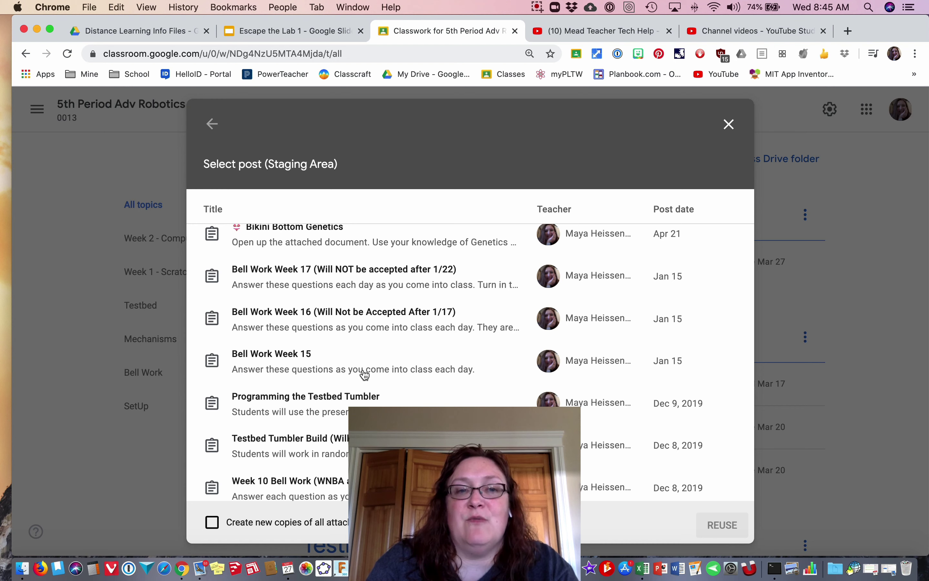
pyautogui.click(295, 363)
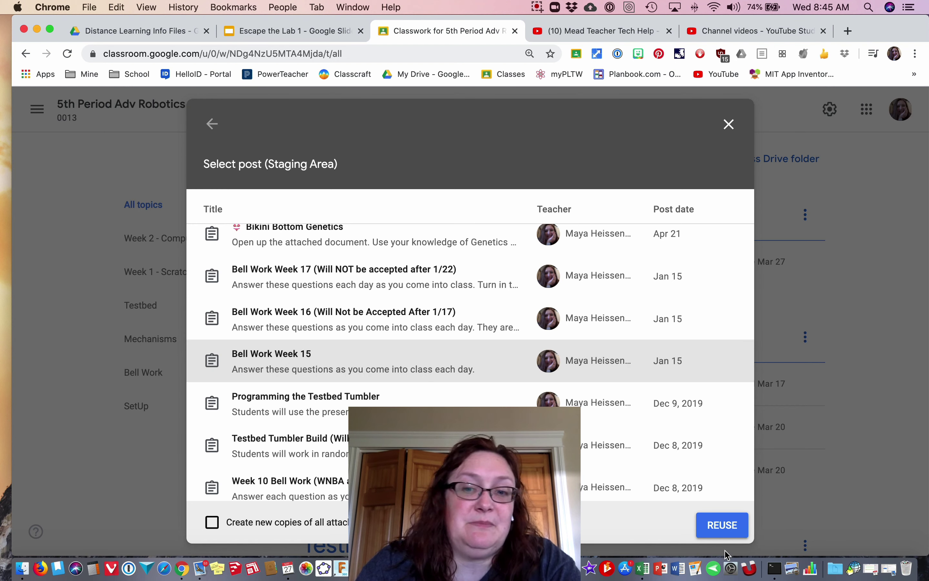
pyautogui.click(722, 527)
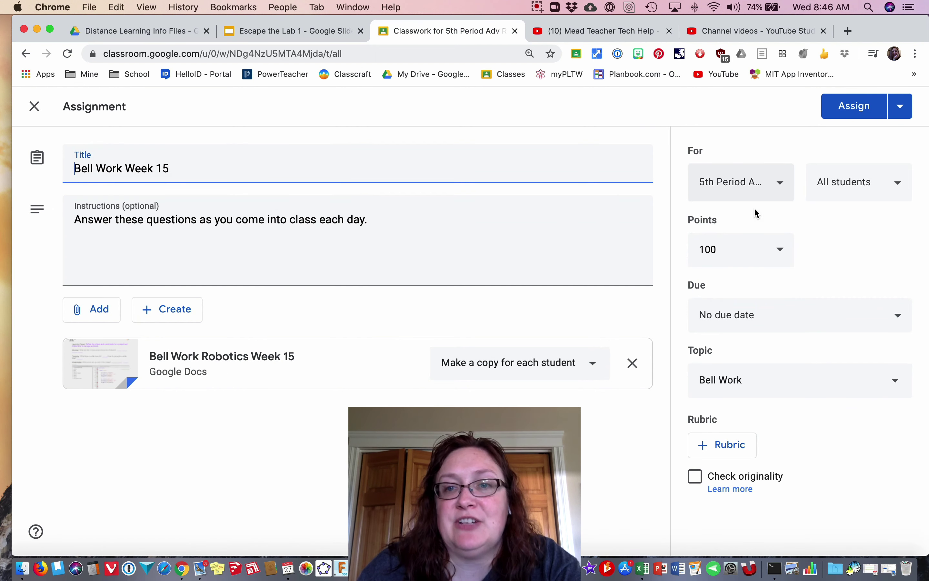
# Review the due date, points and target class options of the Bell Work Week 15 assignment without changing them.
pyautogui.click(751, 315)
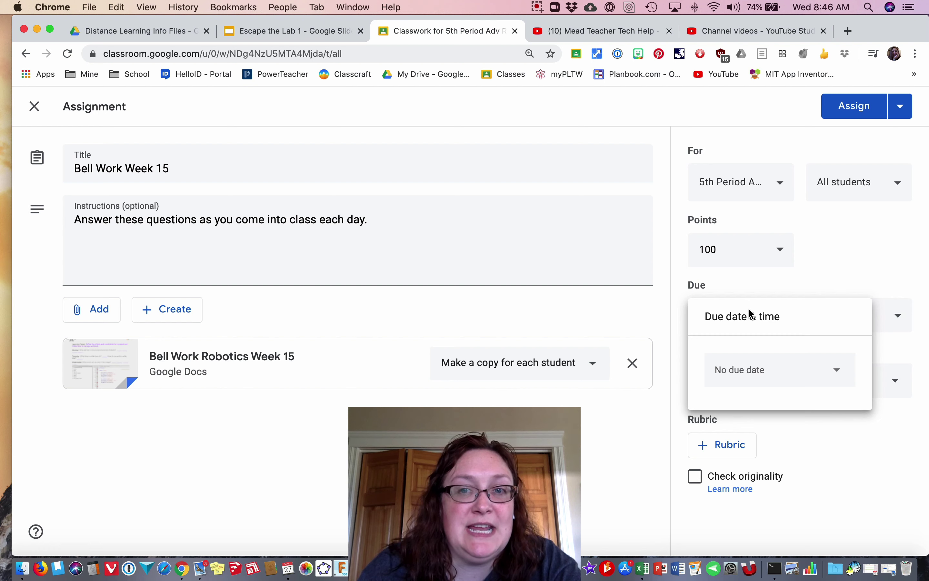
pyautogui.click(751, 250)
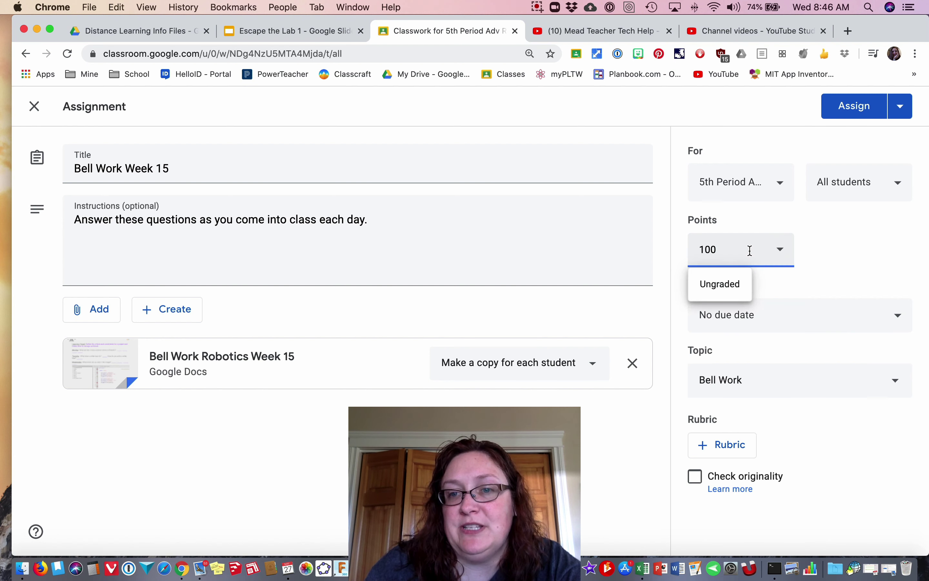
pyautogui.click(771, 187)
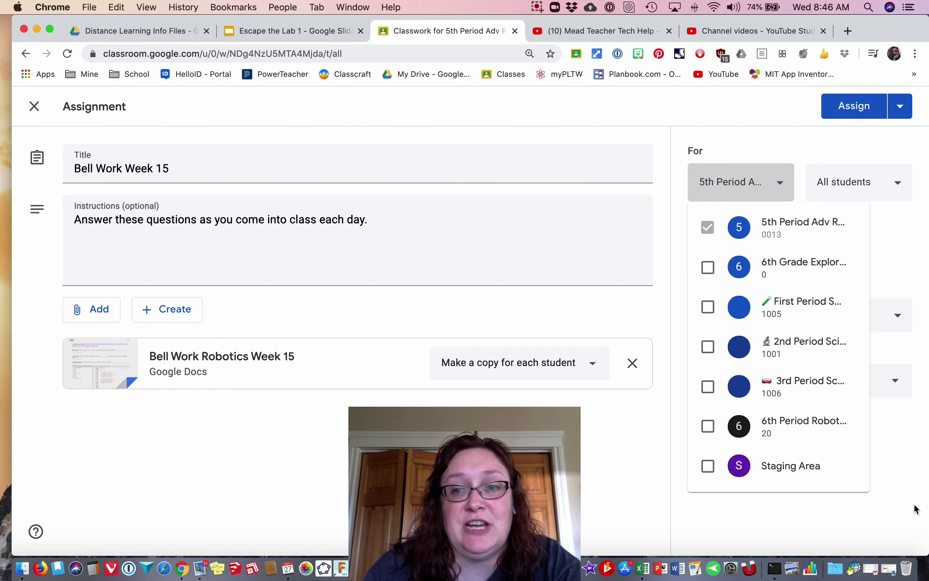
pyautogui.click(903, 505)
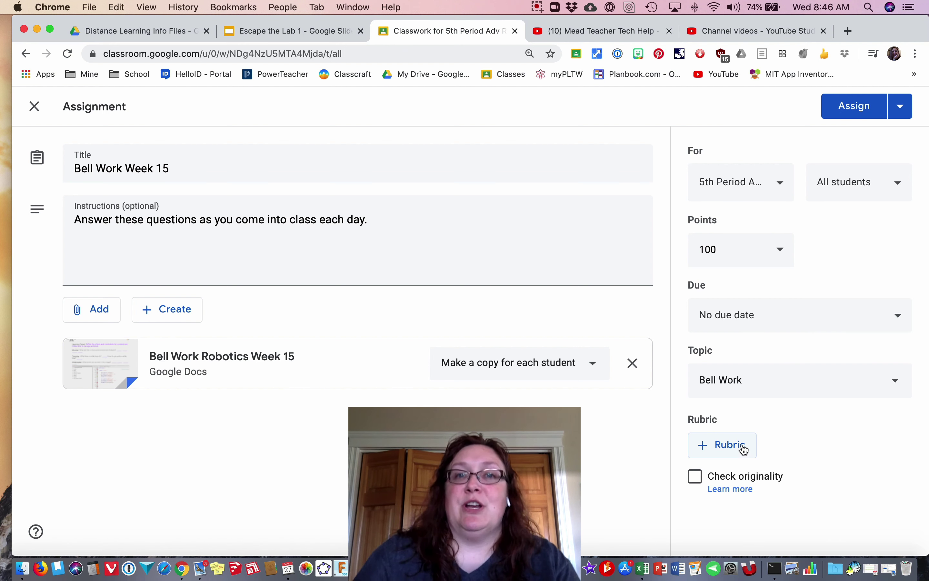
pyautogui.click(716, 182)
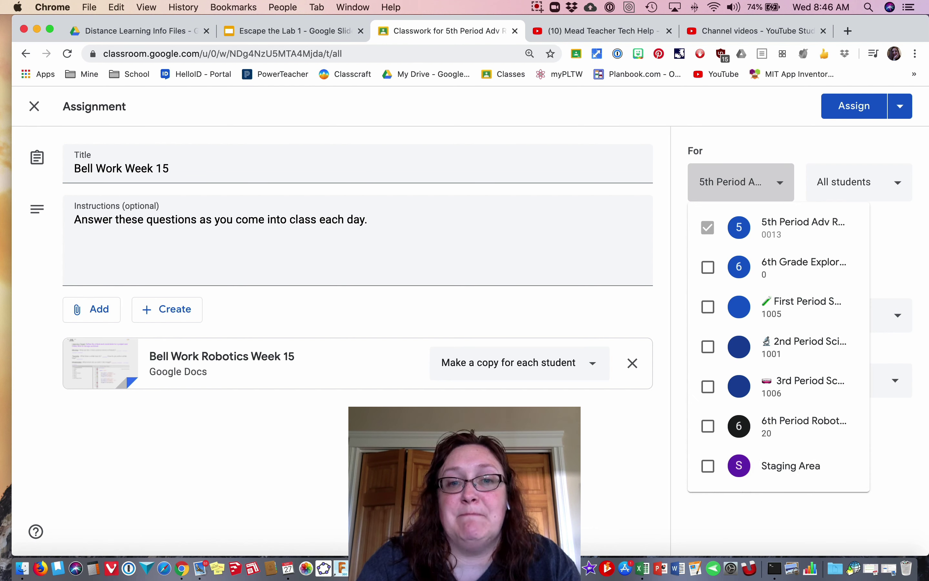
pyautogui.press('Escape')
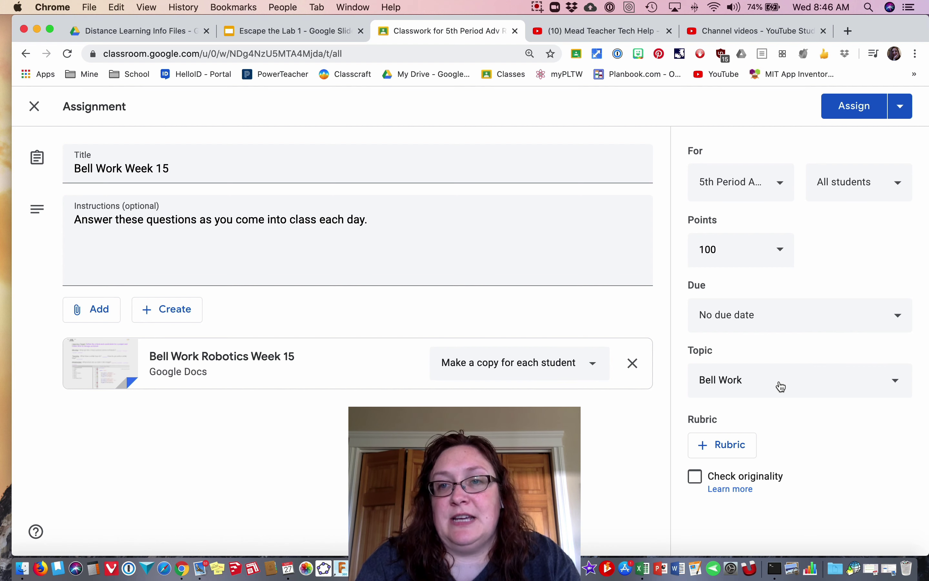
# Assign Bell Work Week 15 to 5th Period Adv Robotics and check for it under the Bell Work topic.
pyautogui.click(851, 113)
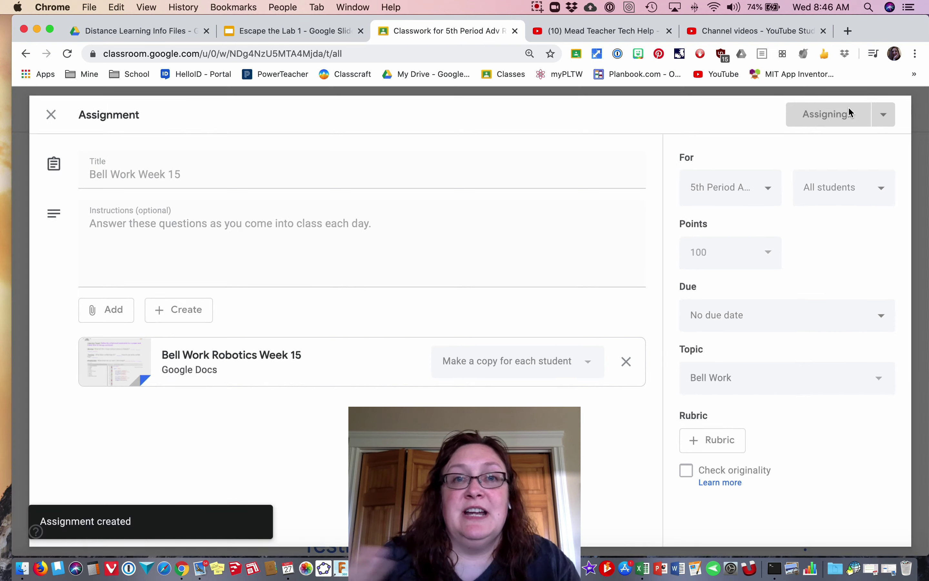
pyautogui.scroll(-15, 511, 280)
pyautogui.scroll(-10, 511, 279)
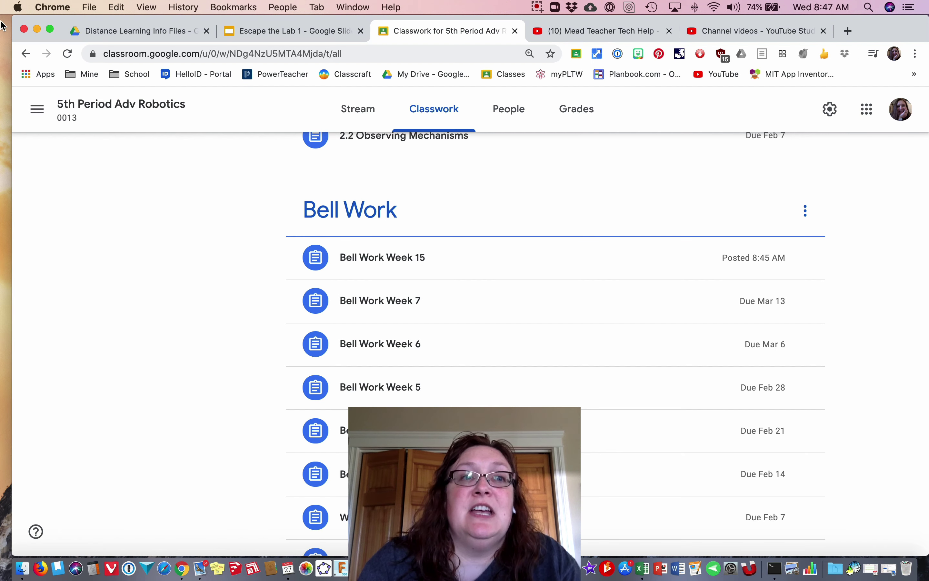
# Return to the class overview and start a new class named Practice with the section Period 3.
pyautogui.click(32, 115)
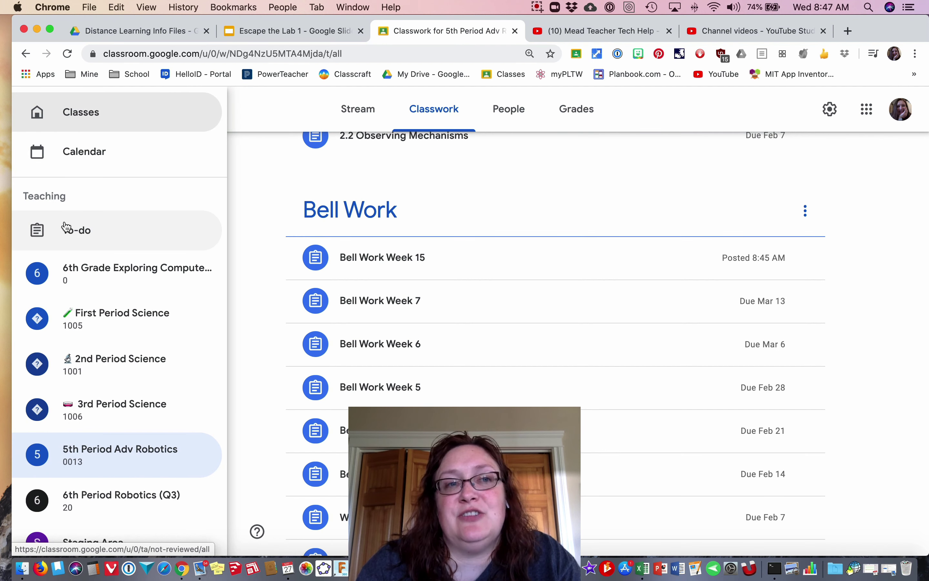
pyautogui.click(74, 116)
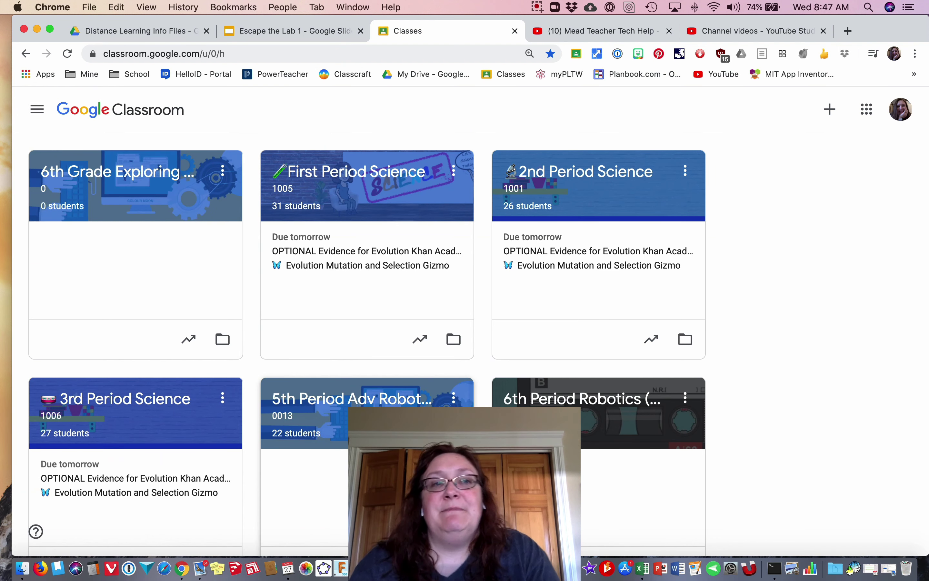
pyautogui.click(830, 112)
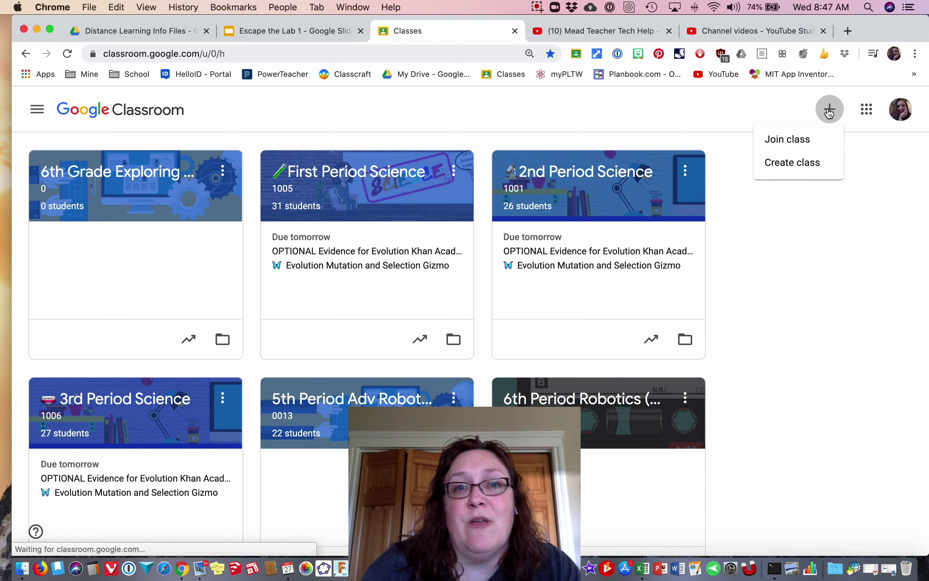
pyautogui.click(798, 162)
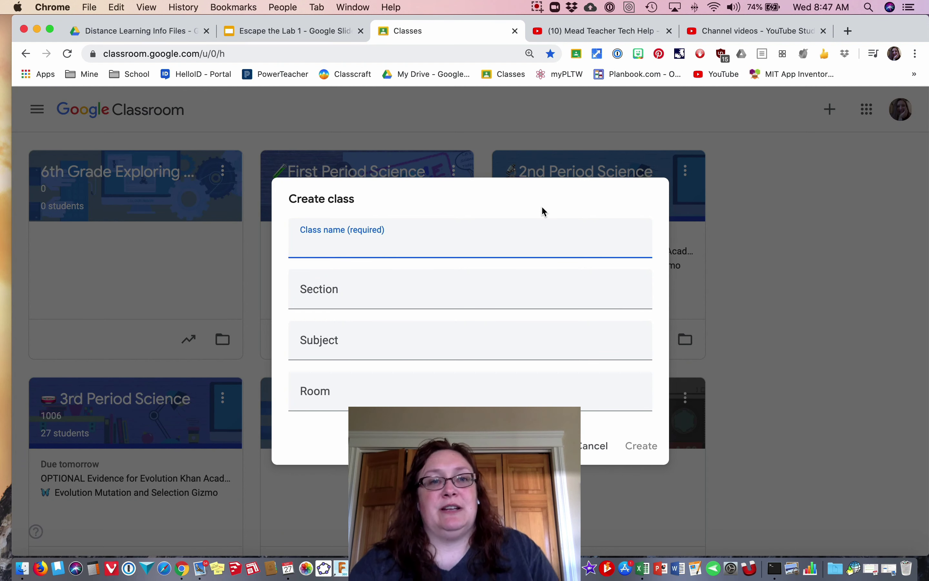
pyautogui.write('Practice')
pyautogui.click(386, 295)
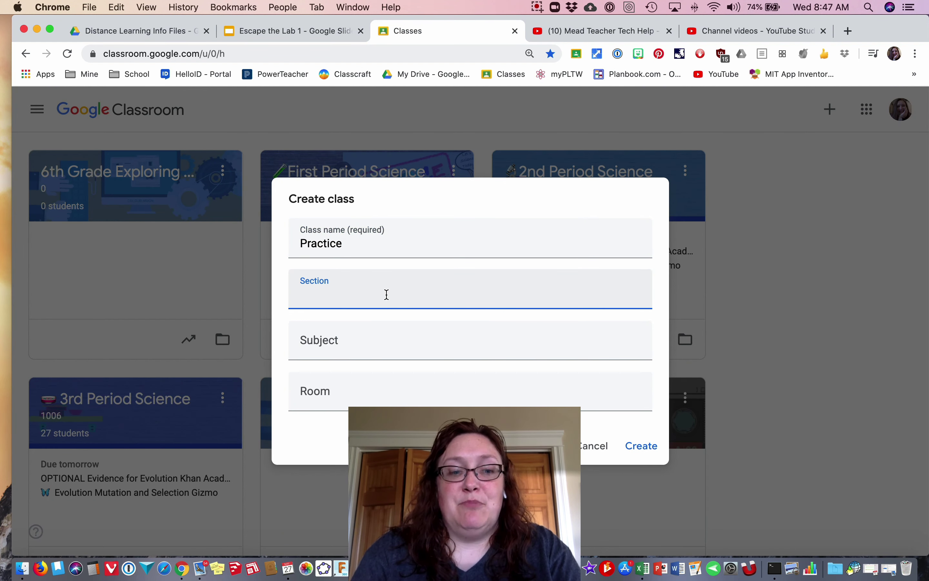
pyautogui.write('Per')
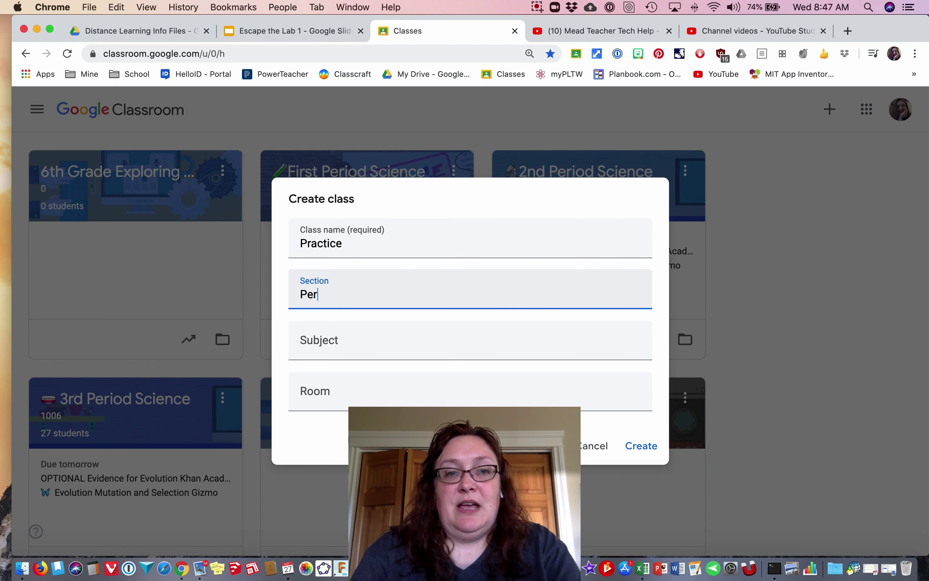
pyautogui.write('iod')
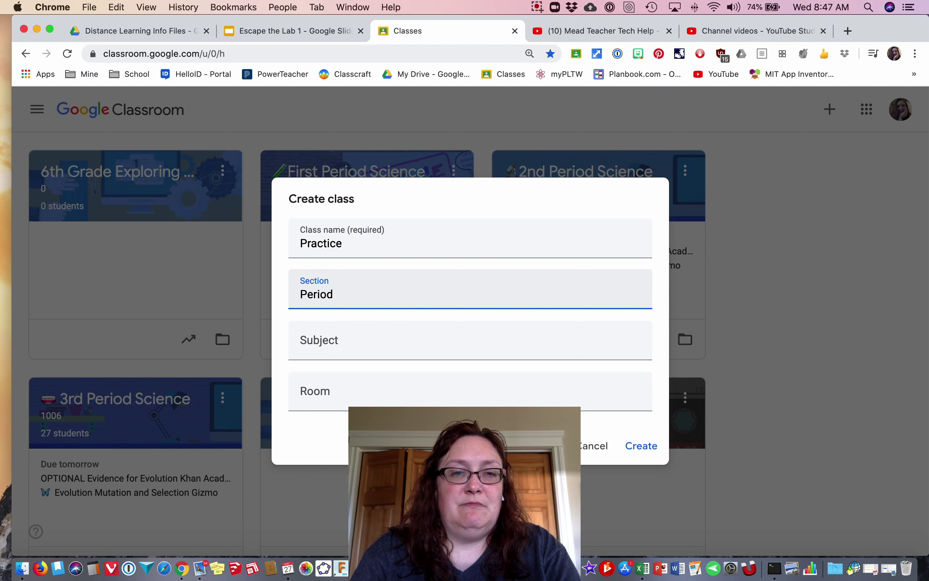
pyautogui.write(' 3')
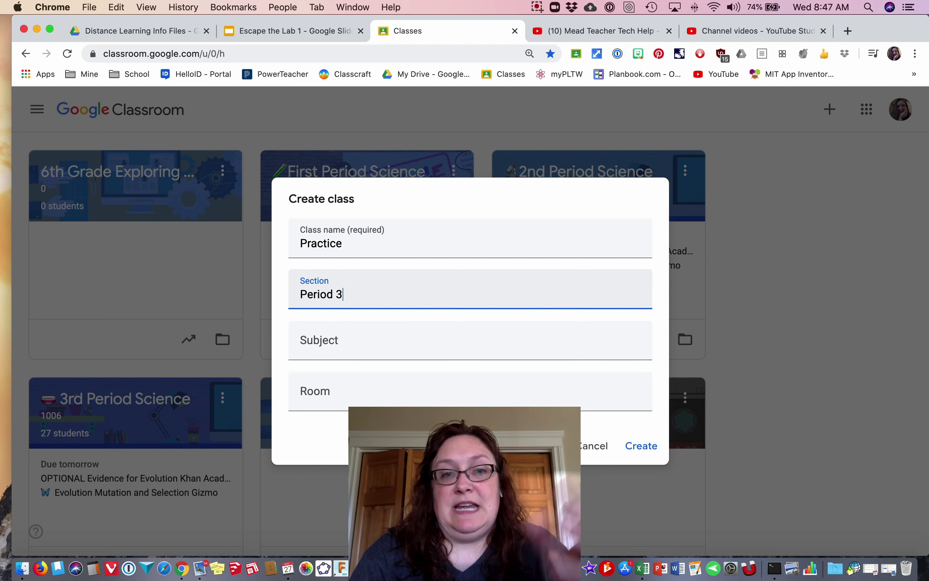
# Set the new class's subject to CTE and its room to 225, and create the class.
pyautogui.click(367, 343)
pyautogui.write('V')
pyautogui.press('BackSpace')
pyautogui.write('CTE')
pyautogui.click(362, 389)
pyautogui.write('225')
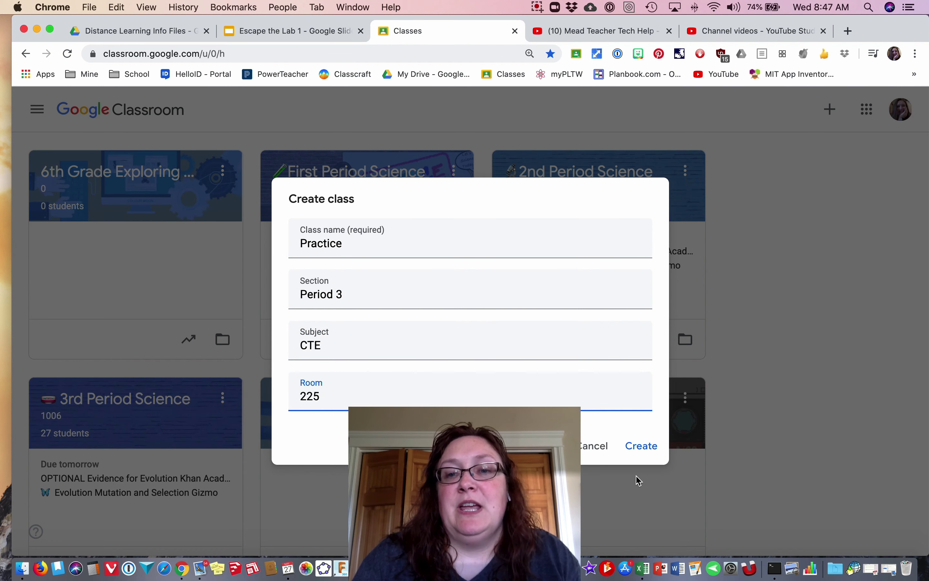
pyautogui.click(642, 448)
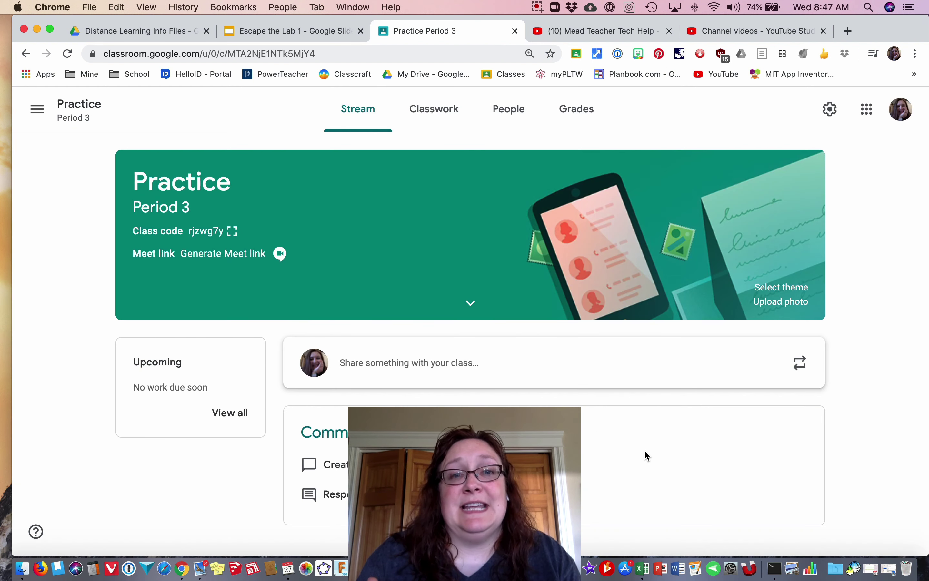
# In the Practice class settings, enter a three-line class description: "jfklsdjkljfklsdjkfhkjsdahfjkla", "jdshfjksdhjfkhsdal" and "dhjkfhjksdal".
pyautogui.click(831, 111)
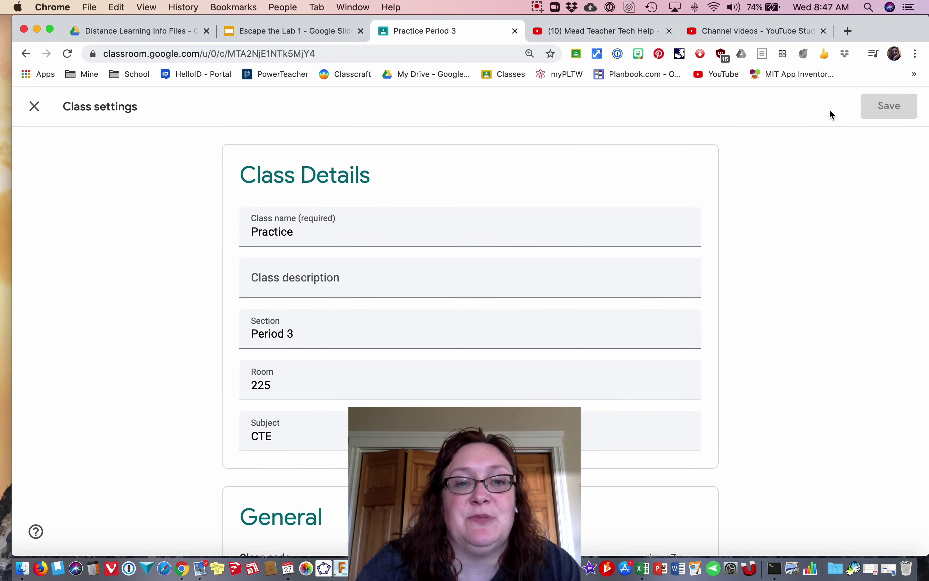
pyautogui.scroll(-1, 463, 244)
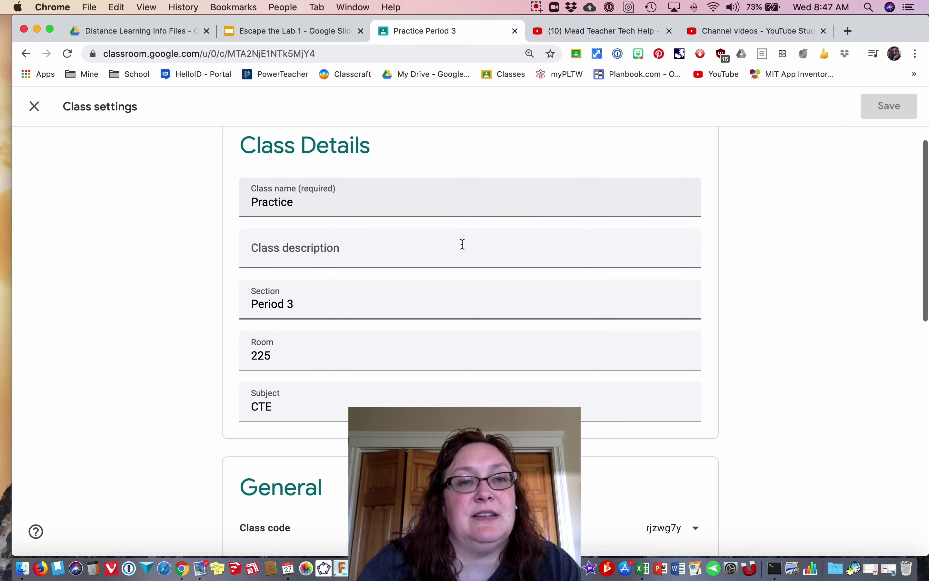
pyautogui.click(356, 251)
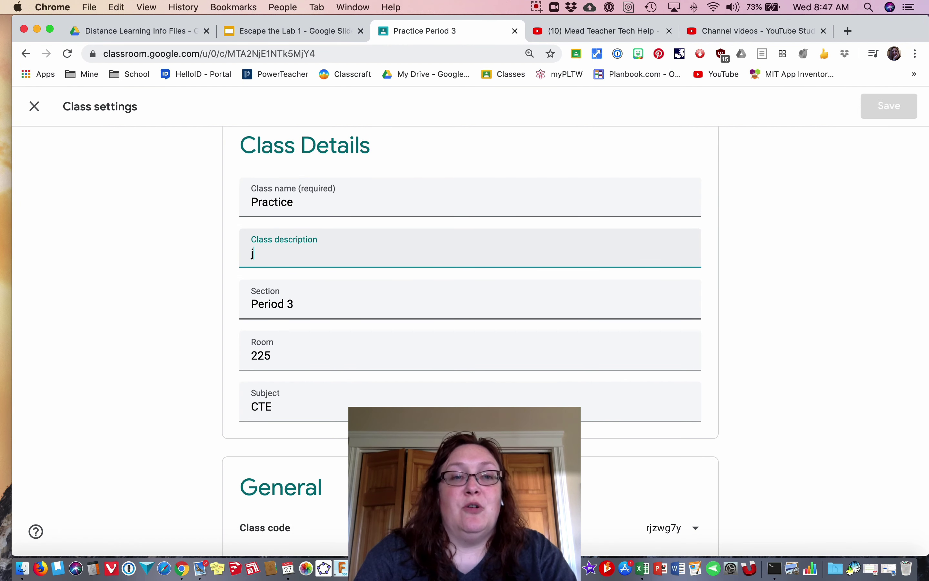
pyautogui.write('jfklsdjkljfklsdjkfhkjsdahfjkla')
pyautogui.press('Return')
pyautogui.write('jdshfjksdhjfkhsdal')
pyautogui.press('Return')
pyautogui.write('dhjkfhjksdal')
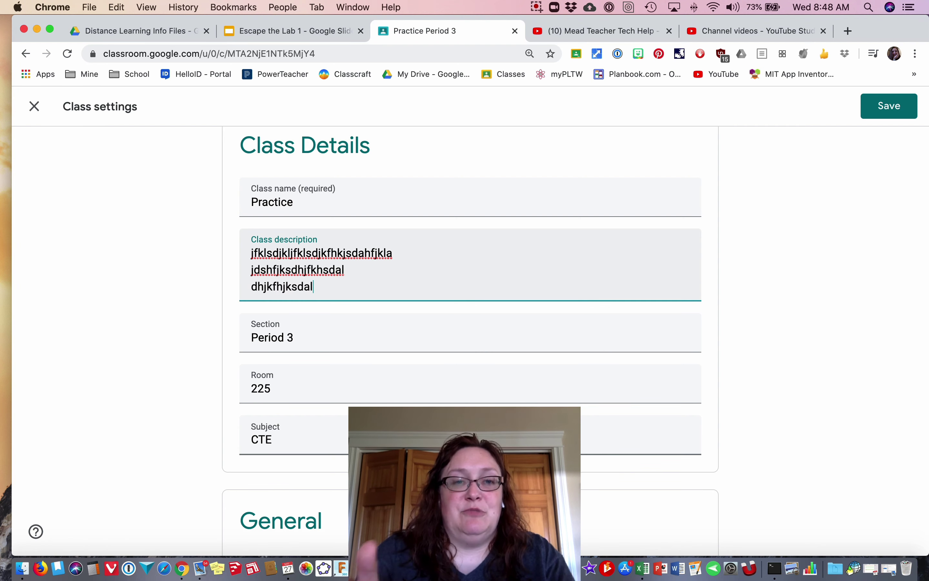
# Set the Practice class's stream permission to "Only teachers can post or comment".
pyautogui.scroll(-10, 345, 312)
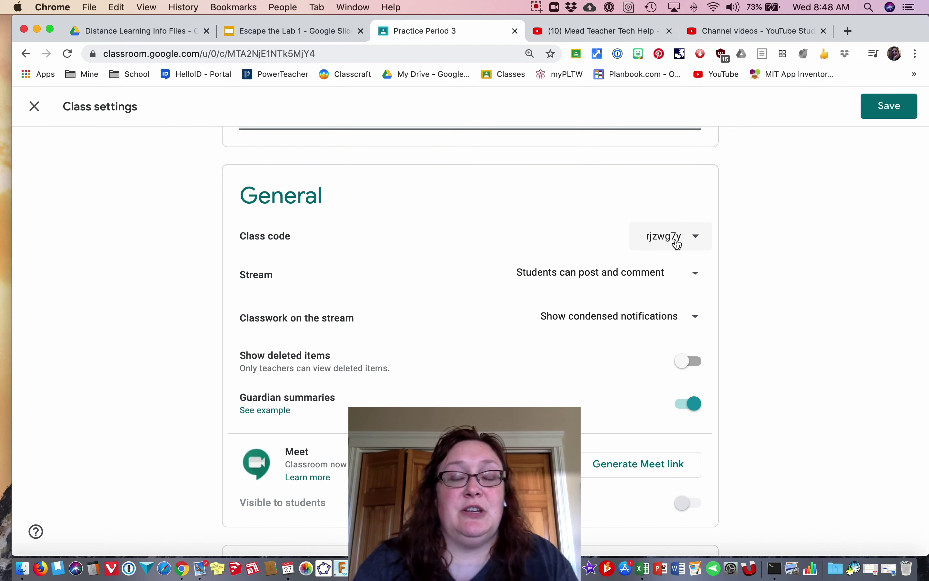
pyautogui.click(638, 281)
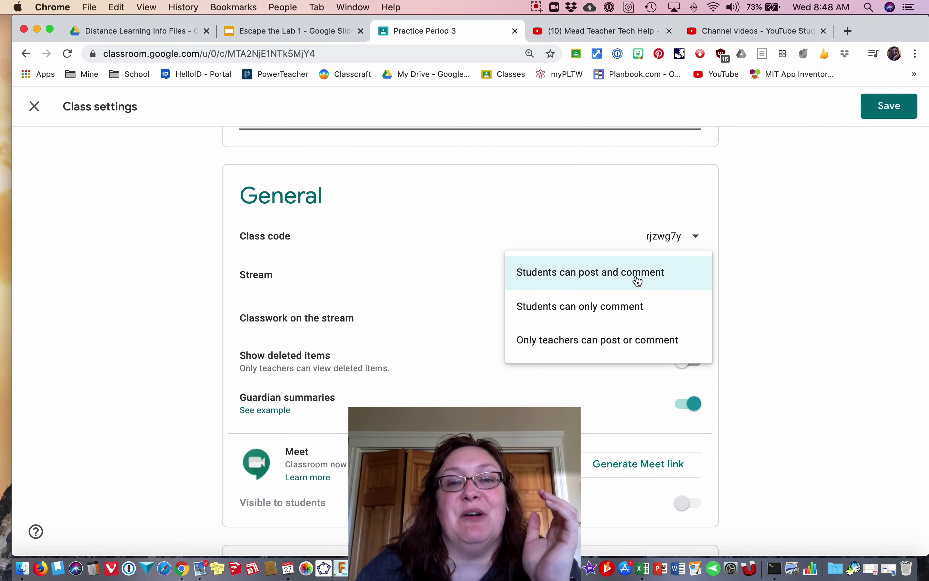
pyautogui.click(617, 343)
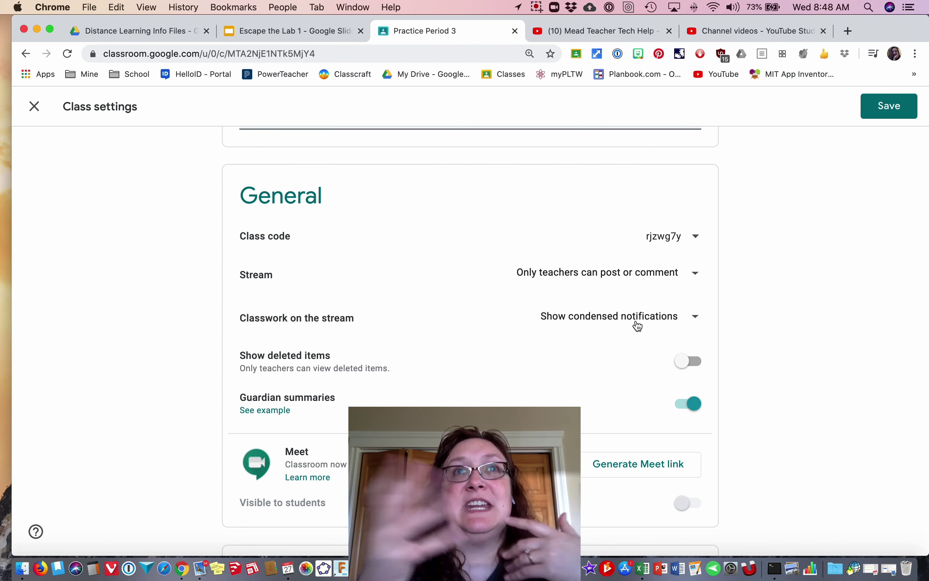
# Set classwork on the stream to "Hide notifications" and turn on showing deleted items.
pyautogui.click(638, 326)
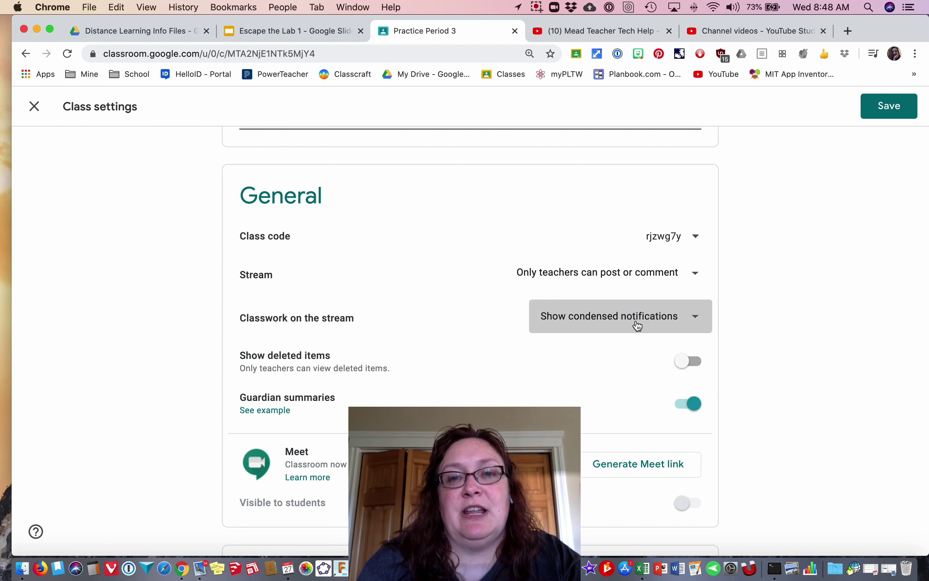
pyautogui.click(620, 353)
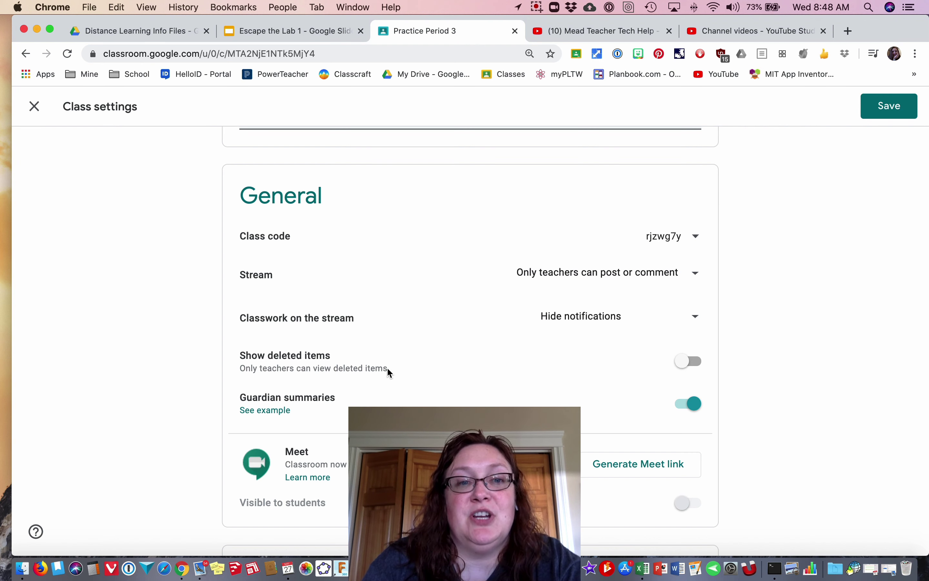
pyautogui.click(687, 365)
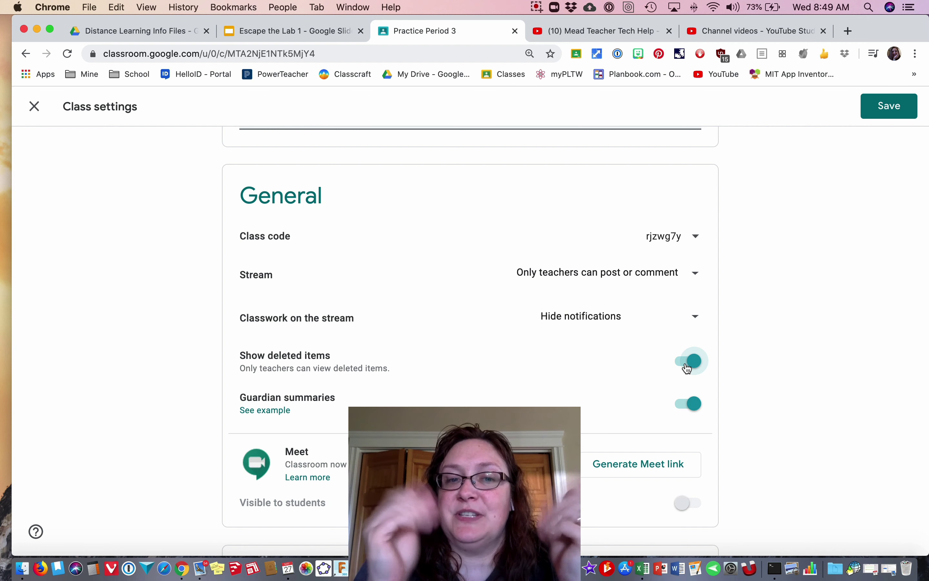
# Open the guardian summaries example, read through the sample weekly email summary, and return to the class settings.
pyautogui.click(265, 410)
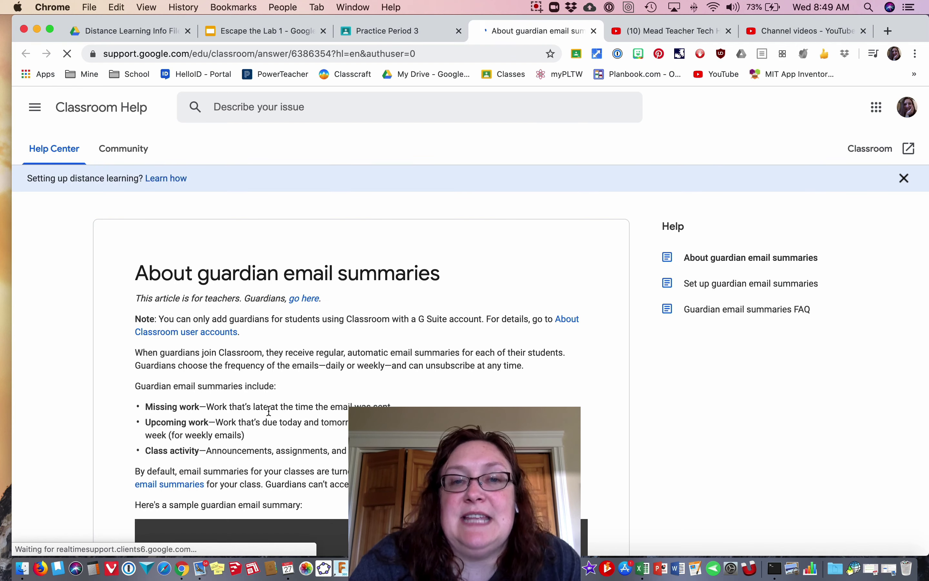
pyautogui.scroll(-10, 451, 361)
pyautogui.scroll(-5, 451, 367)
pyautogui.scroll(4, 452, 367)
pyautogui.scroll(-1, 451, 367)
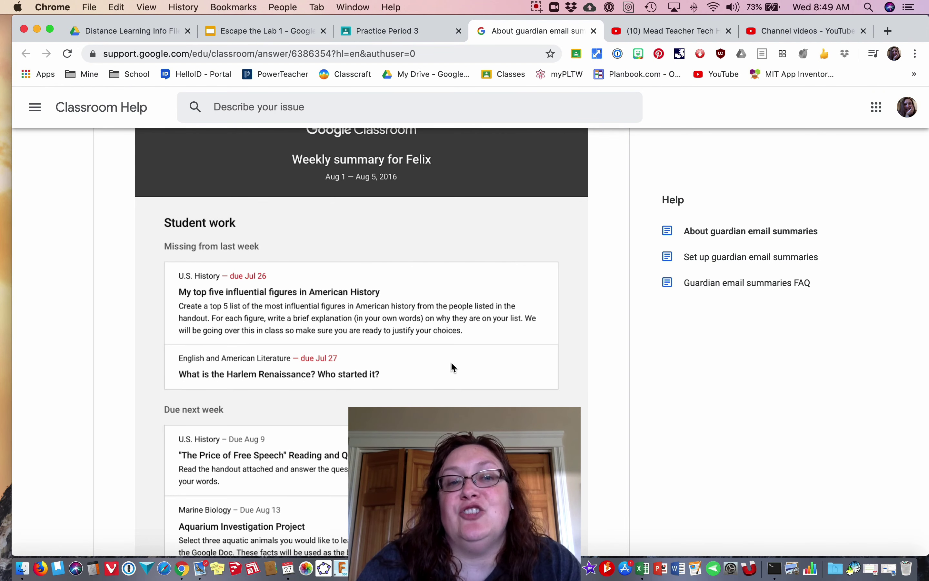
pyautogui.scroll(-8, 452, 367)
pyautogui.scroll(-12, 452, 367)
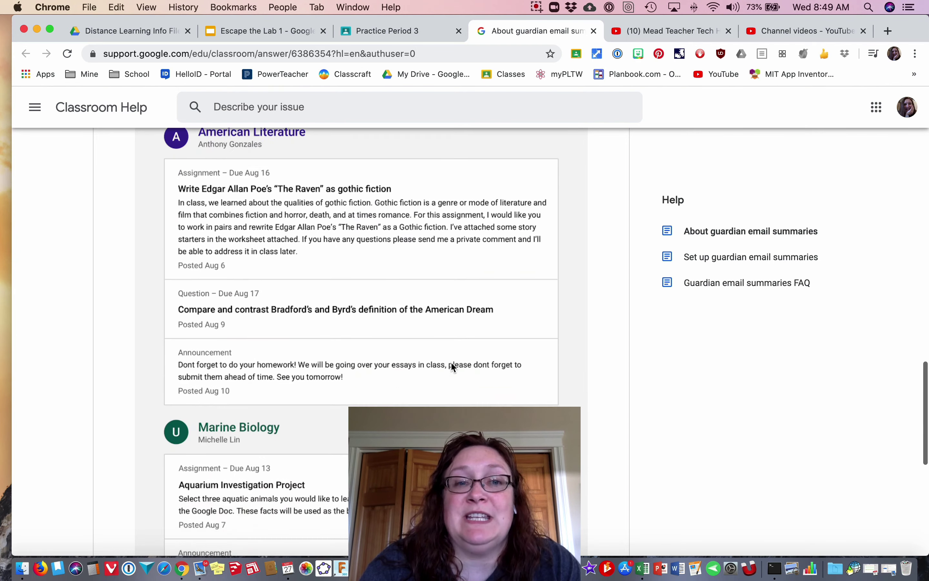
pyautogui.scroll(-6, 453, 367)
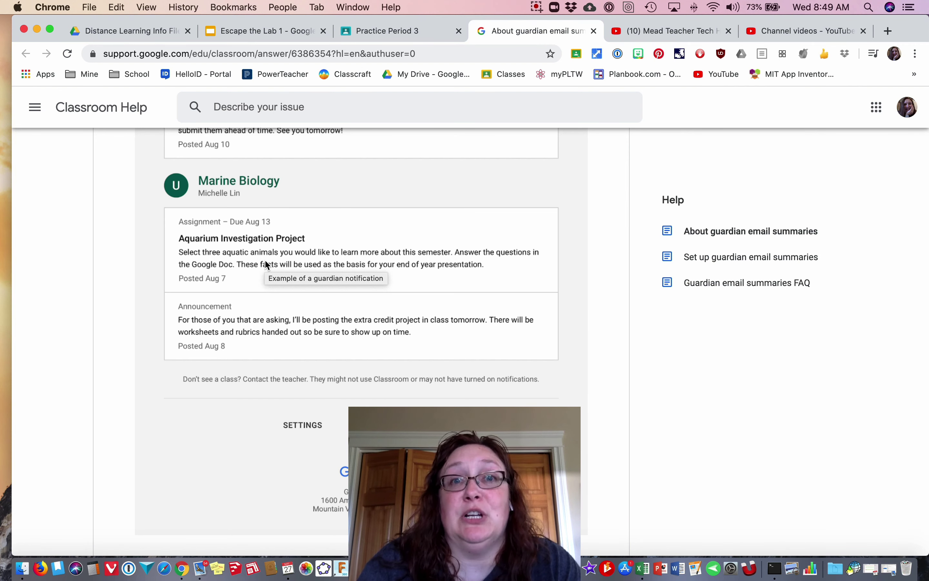
pyautogui.click(389, 32)
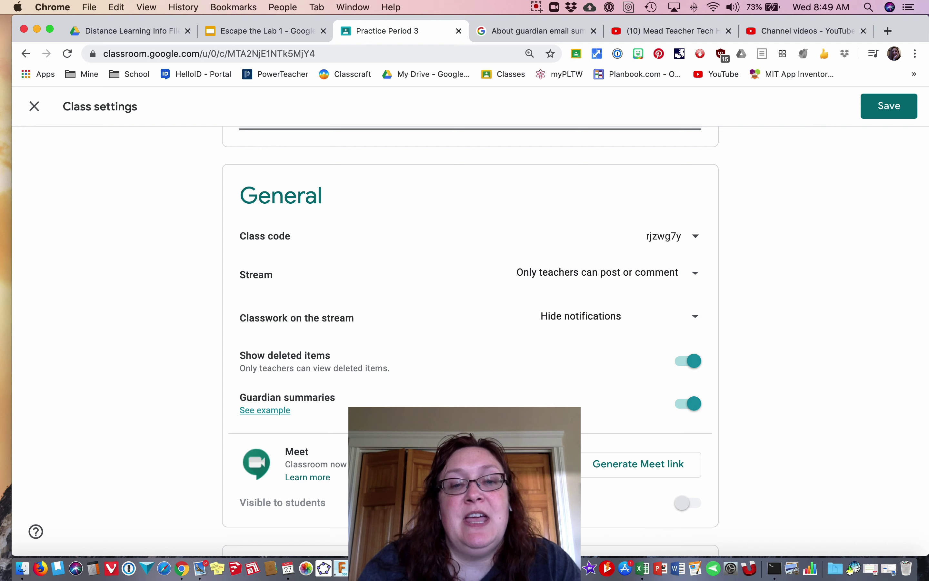
# Generate a Meet link for the Practice class, make it not visible to students, and check the link's options.
pyautogui.scroll(-3, 284, 426)
pyautogui.scroll(-2, 612, 378)
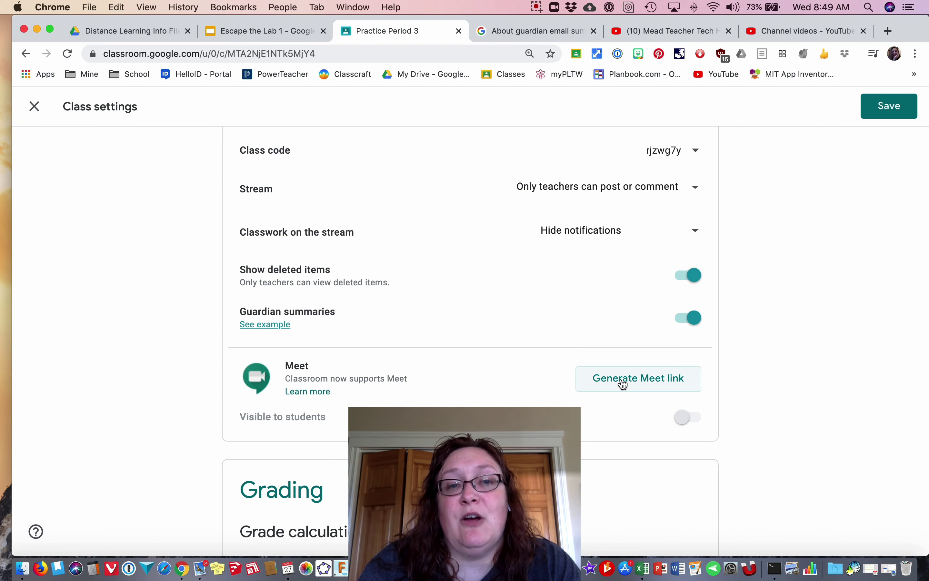
pyautogui.click(623, 382)
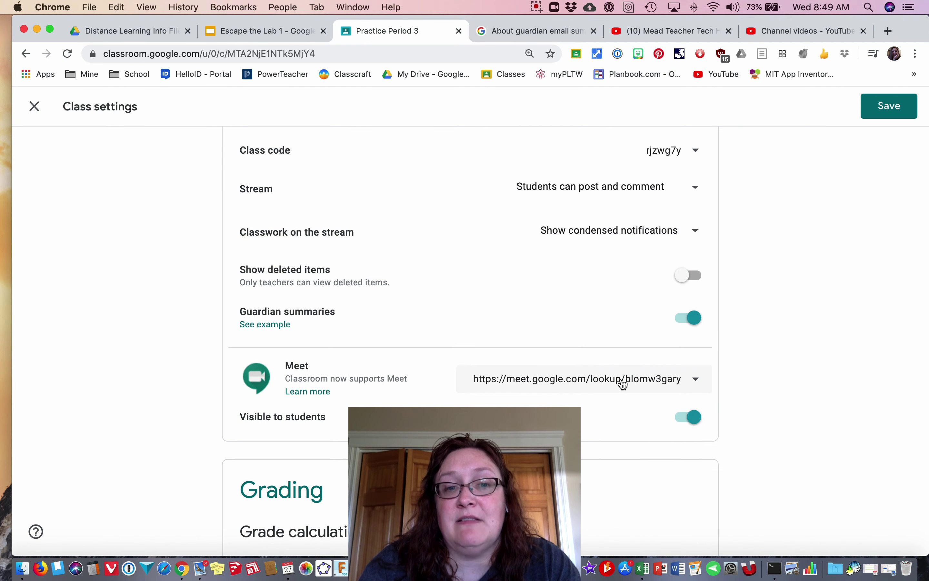
pyautogui.click(696, 424)
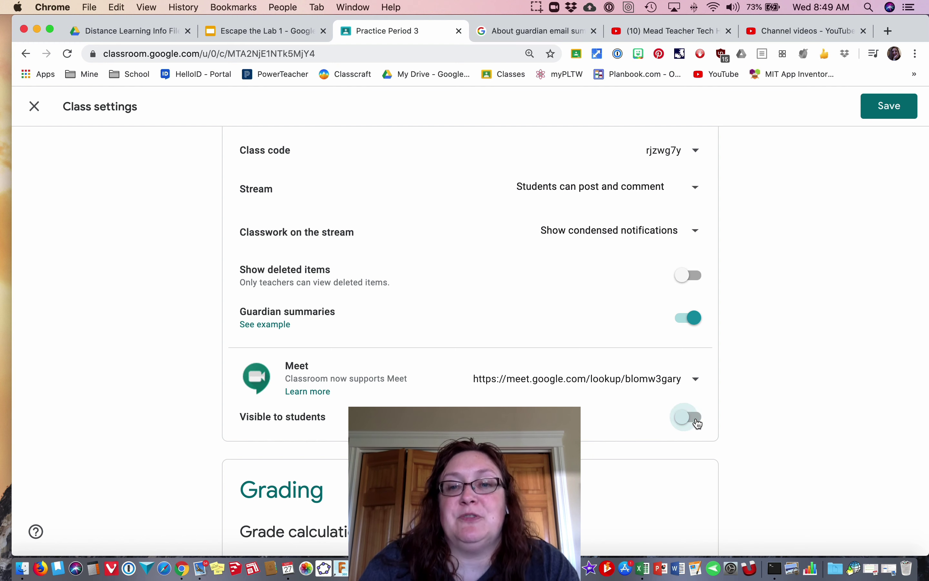
pyautogui.click(647, 391)
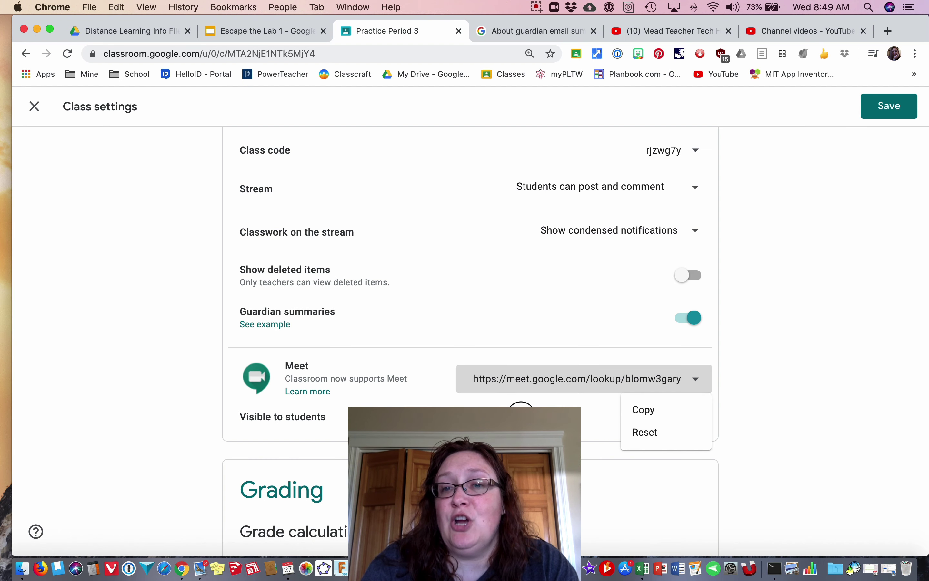
pyautogui.press('Escape')
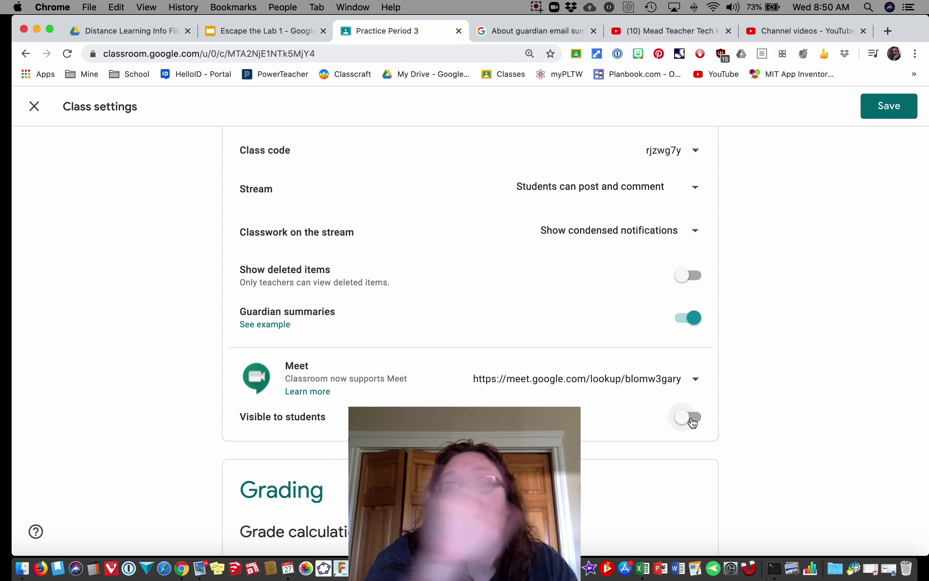
# Look over the Grading section and save the Practice class settings.
pyautogui.scroll(-5, 694, 422)
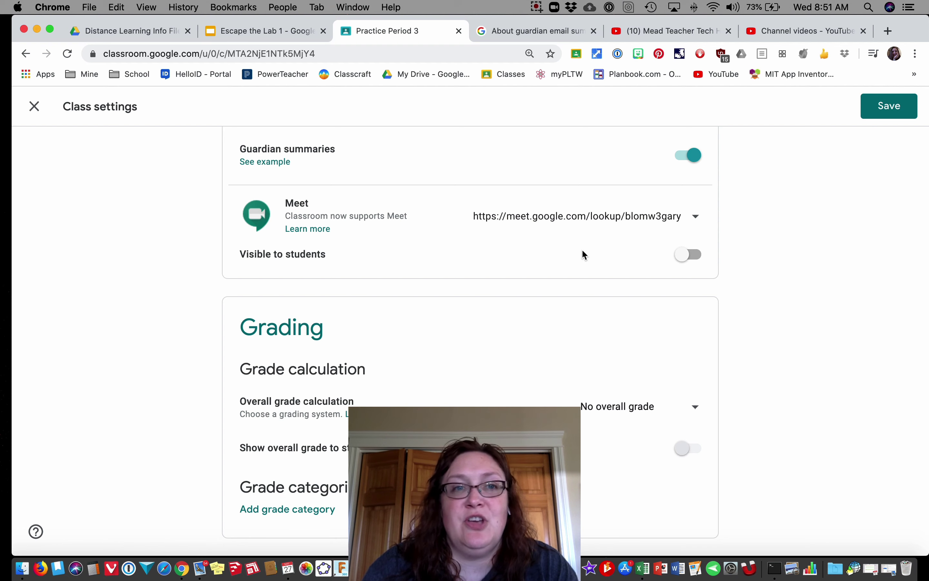
pyautogui.scroll(10, 583, 253)
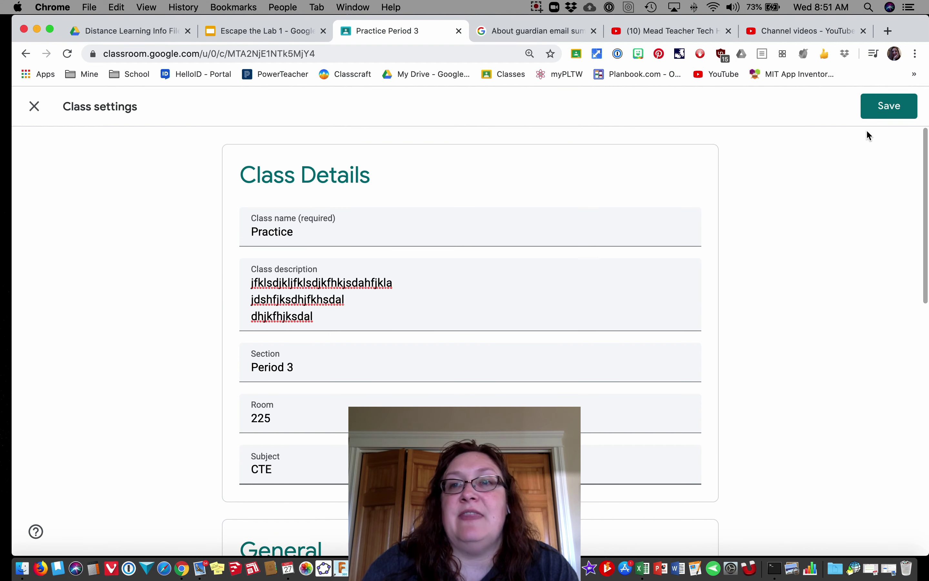
pyautogui.click(882, 115)
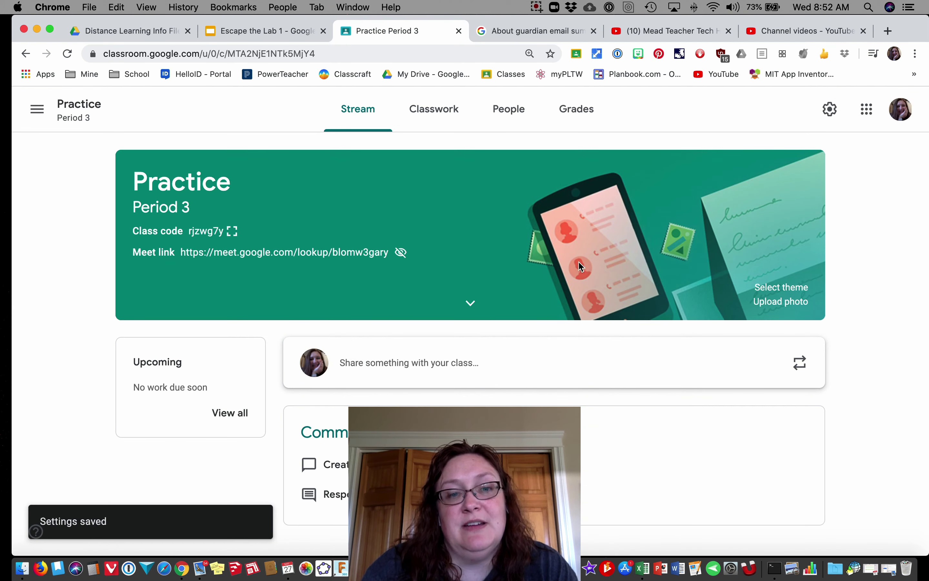
# Look through the Practice class's Classwork, People and Grades pages.
pyautogui.click(434, 114)
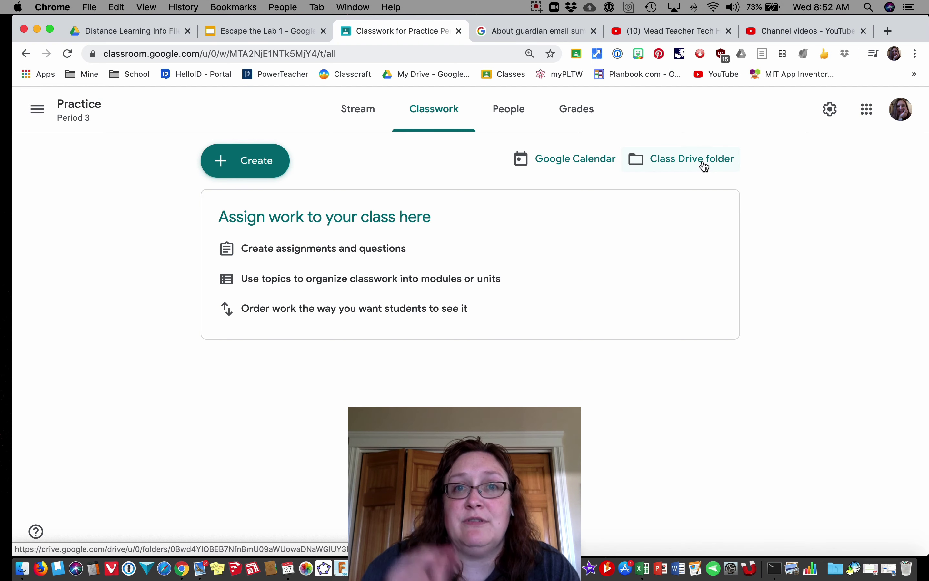
pyautogui.click(504, 117)
pyautogui.click(570, 107)
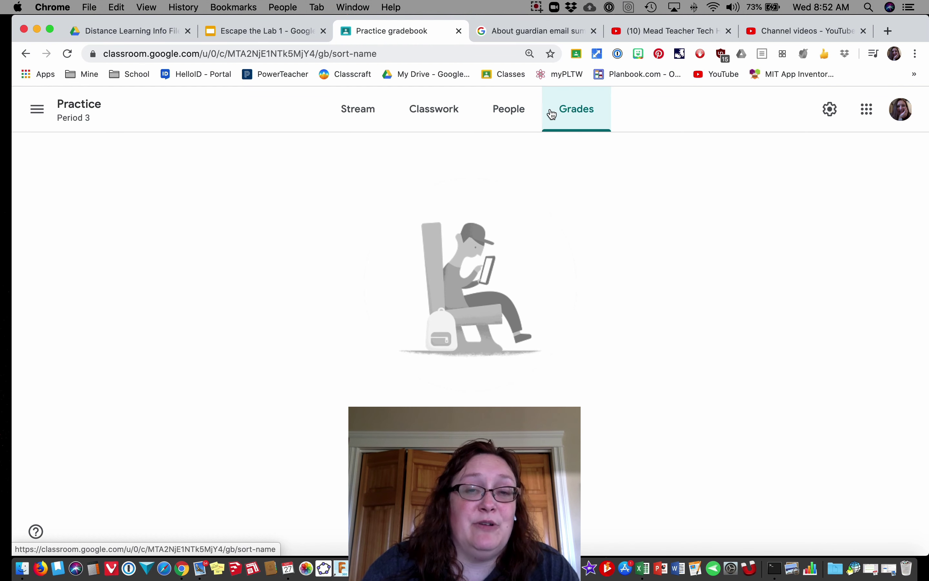
# On the Practice class's People page, choose two students by name and send them invitations to the class.
pyautogui.click(508, 118)
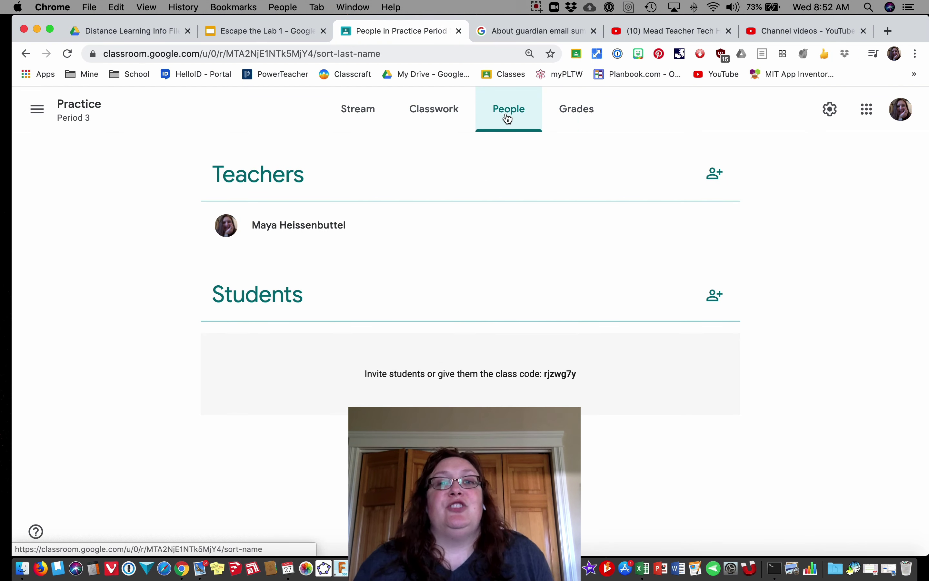
pyautogui.click(715, 304)
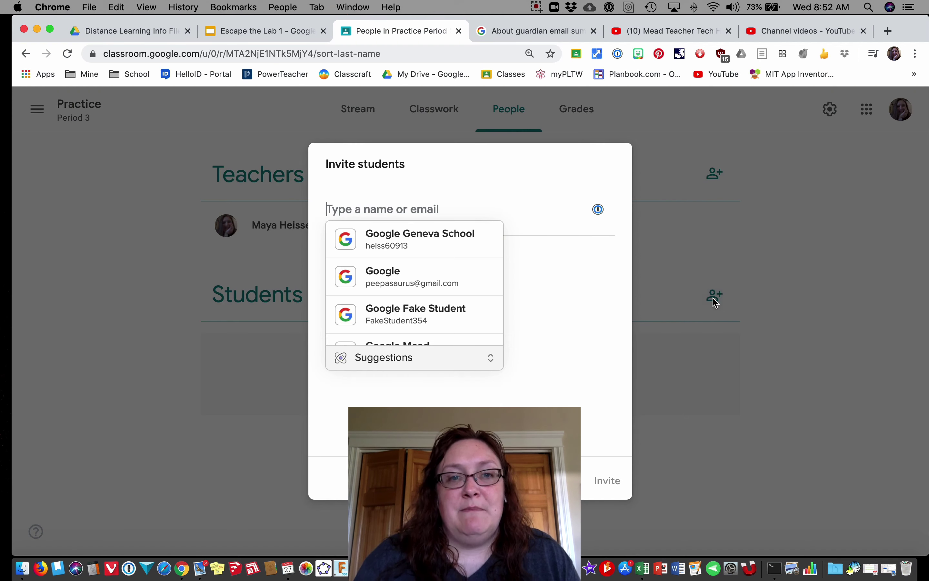
pyautogui.click(457, 238)
pyautogui.click(446, 292)
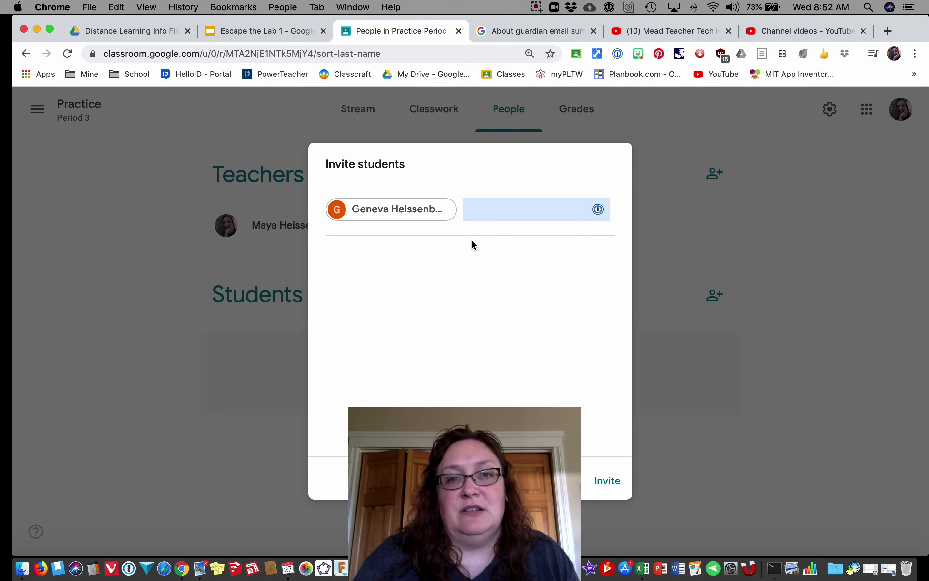
pyautogui.write('Ma')
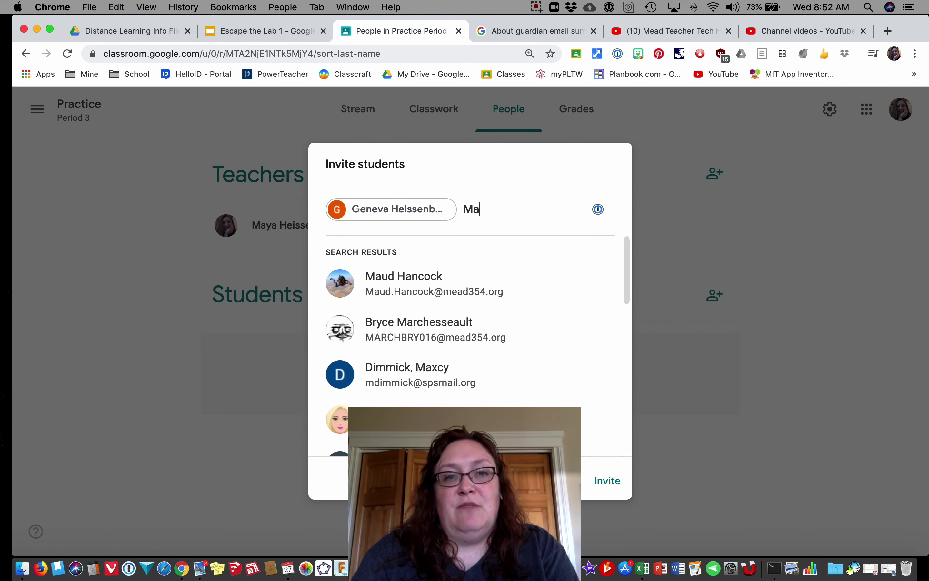
pyautogui.write('d')
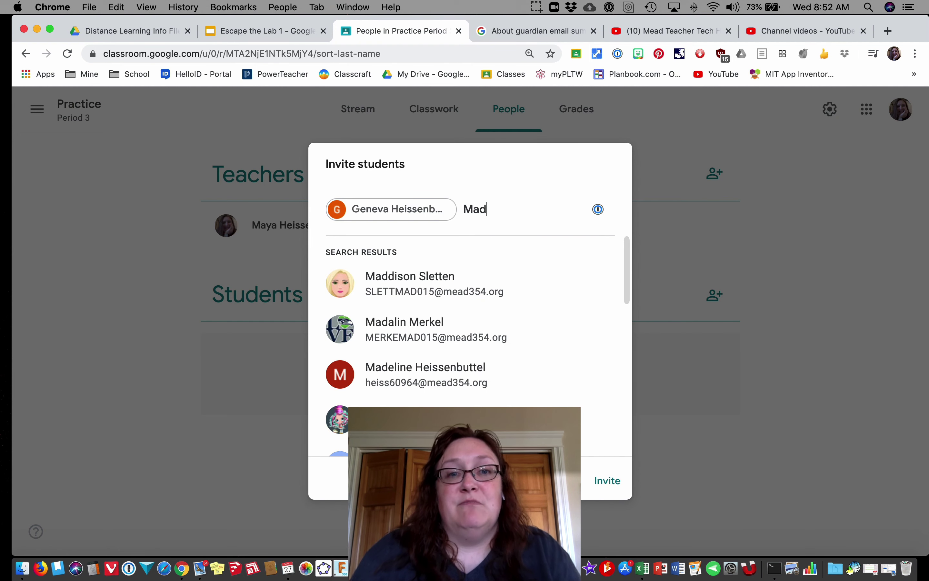
pyautogui.click(442, 372)
pyautogui.scroll(-1, 423, 315)
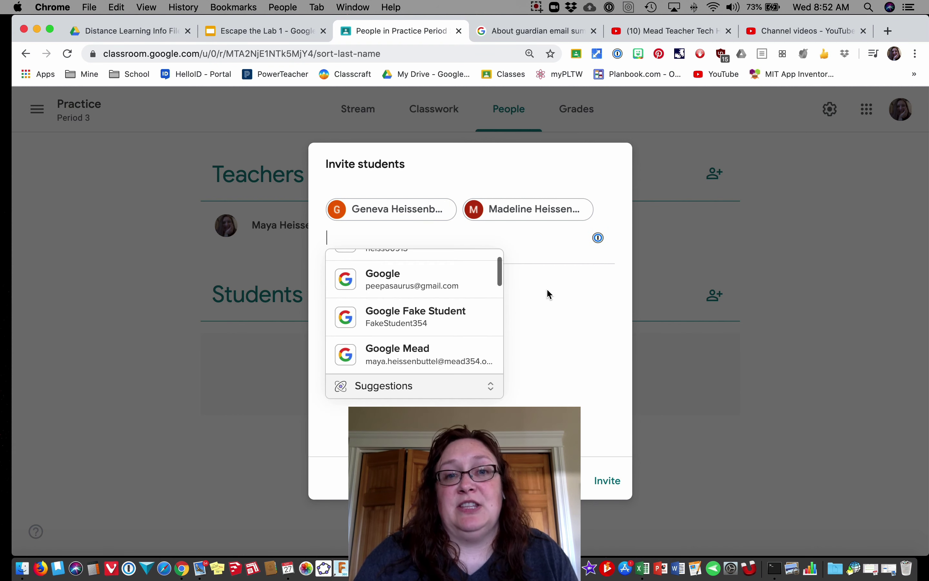
pyautogui.click(612, 484)
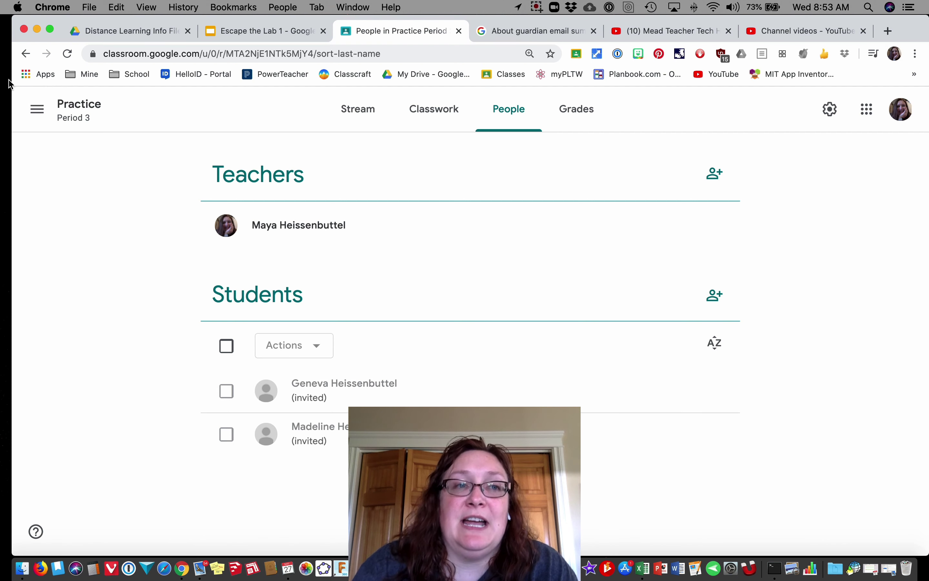
# Go back to the class overview, open First Period Science, and look through the posts on its stream.
pyautogui.click(40, 121)
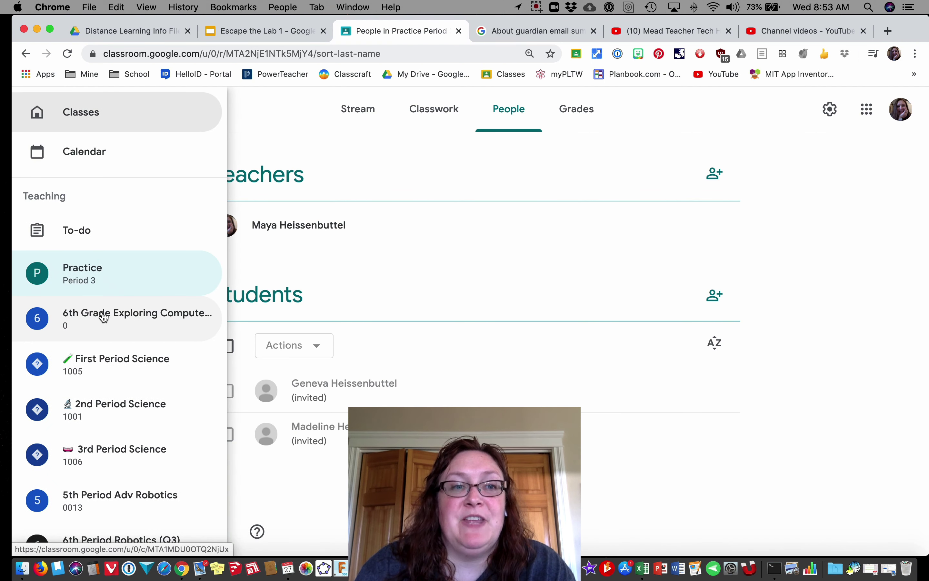
pyautogui.click(87, 113)
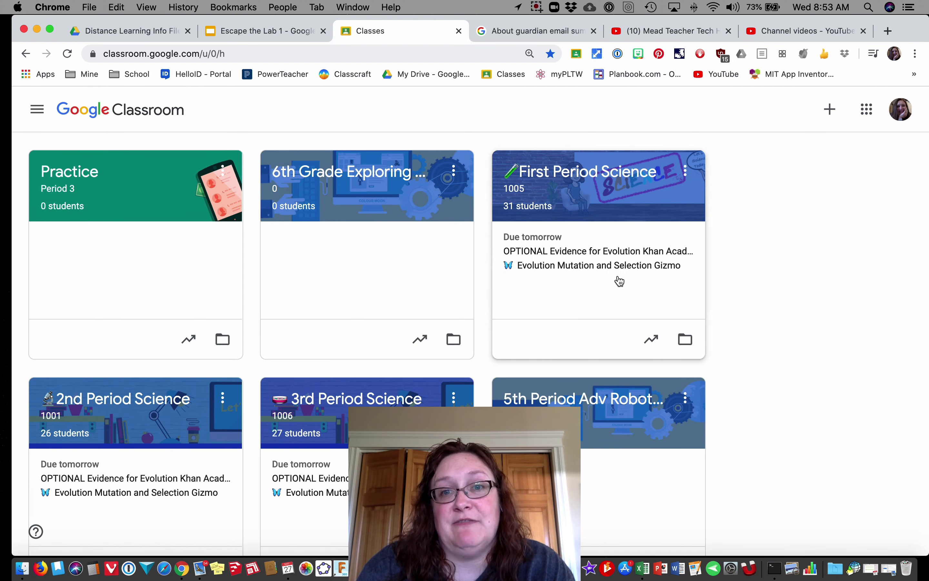
pyautogui.click(595, 180)
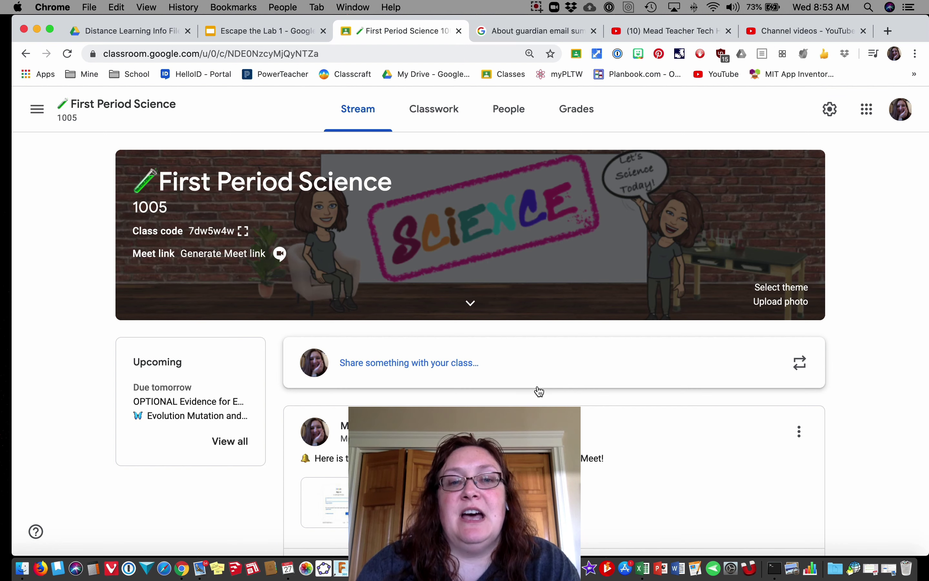
pyautogui.scroll(-5, 539, 392)
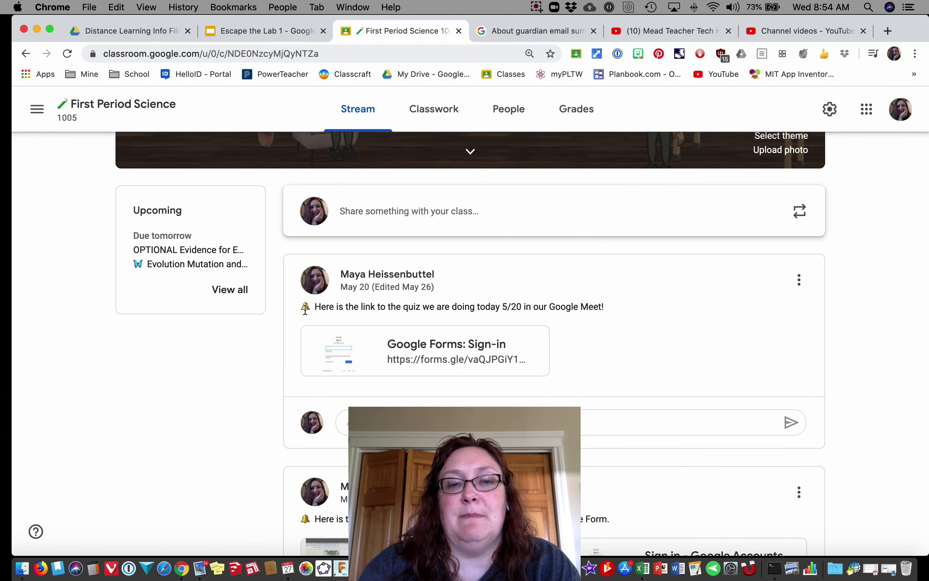
pyautogui.scroll(-4, 305, 309)
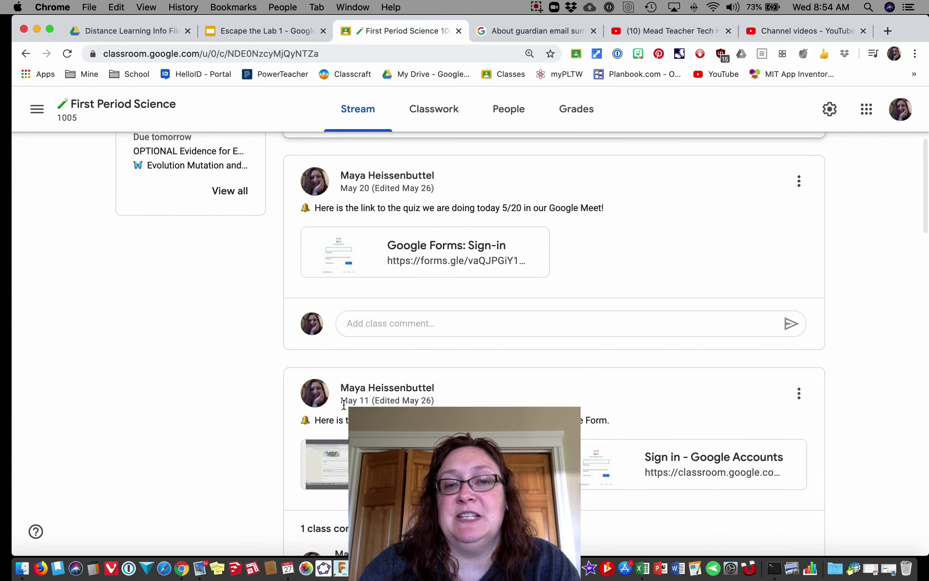
pyautogui.scroll(-9, 553, 346)
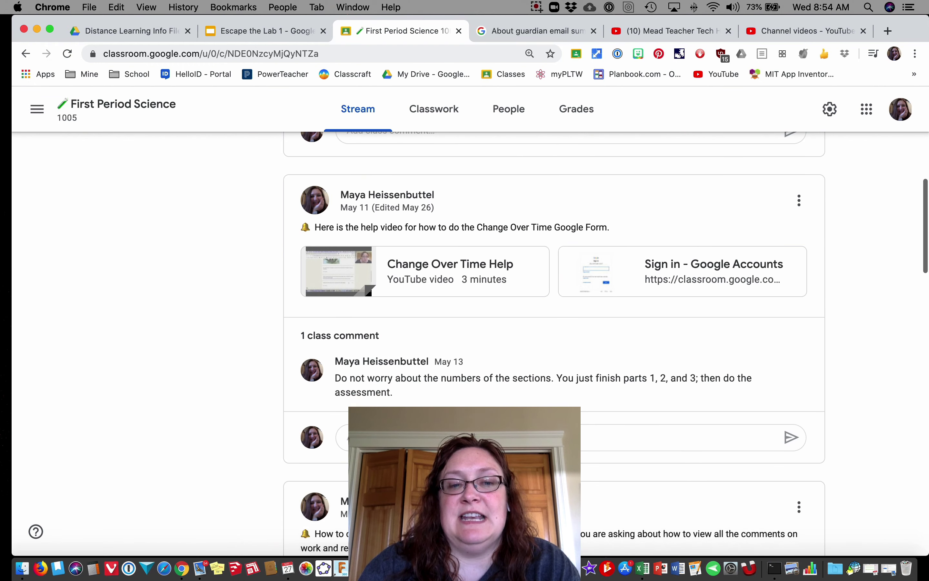
pyautogui.scroll(-6, 553, 345)
pyautogui.scroll(20, 499, 269)
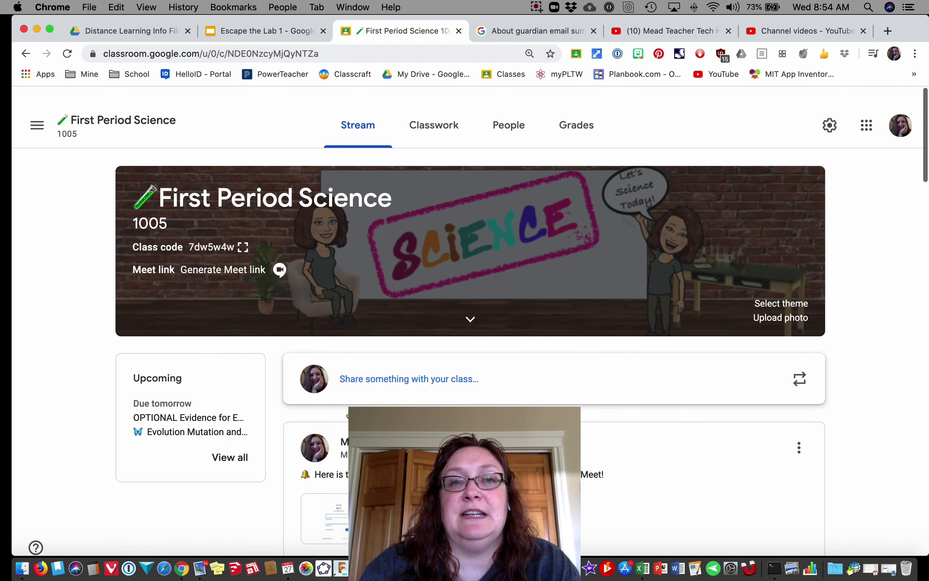
# Open First Period Science's Classwork page and read the details of the Evolution Mutation and Selection Gizmo assignment under 5/25 - 5/29.
pyautogui.click(434, 111)
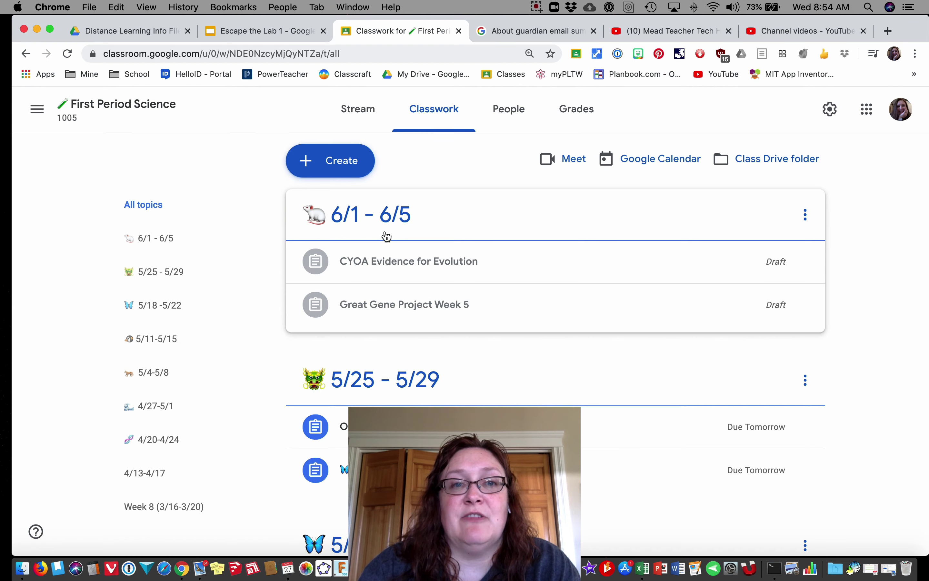
pyautogui.scroll(-3, 431, 346)
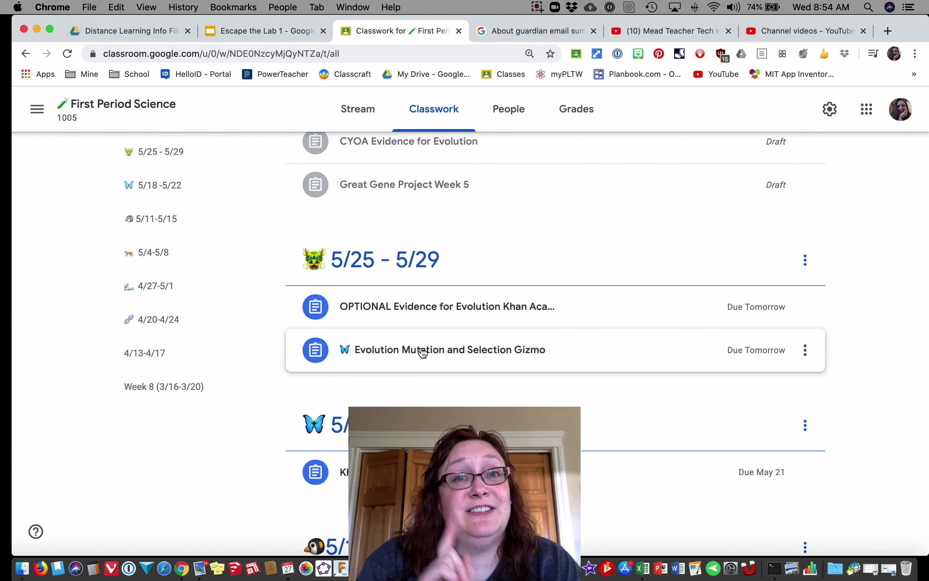
pyautogui.click(423, 353)
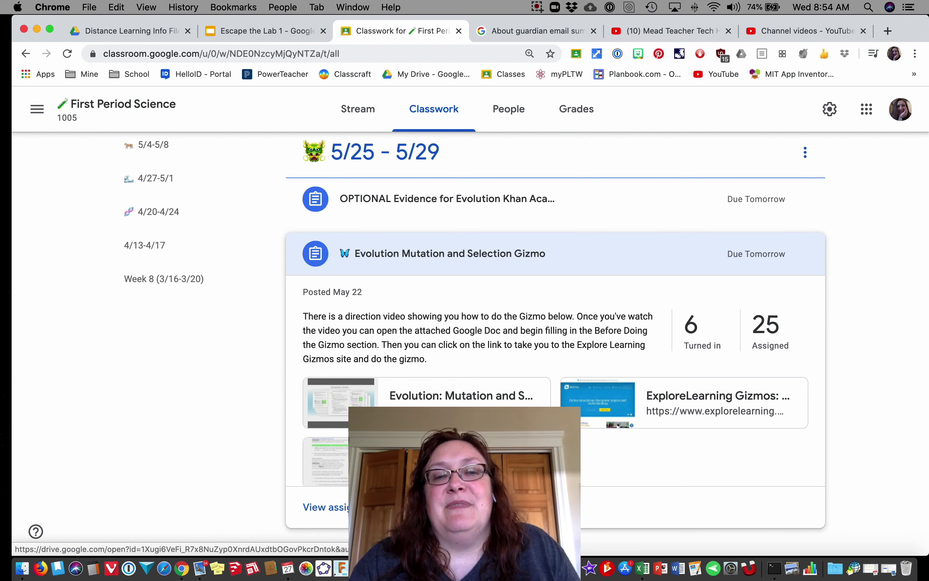
pyautogui.scroll(-1, 482, 388)
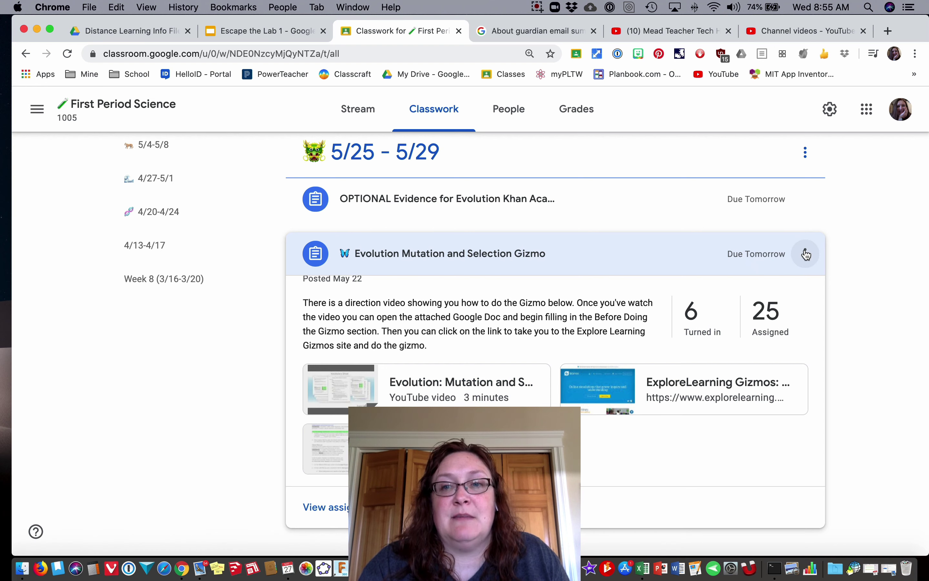
# Edit the Evolution Mutation and Selection Gizmo assignment by adding a penguin emoji at the end of its title, and save it.
pyautogui.click(806, 254)
pyautogui.click(768, 284)
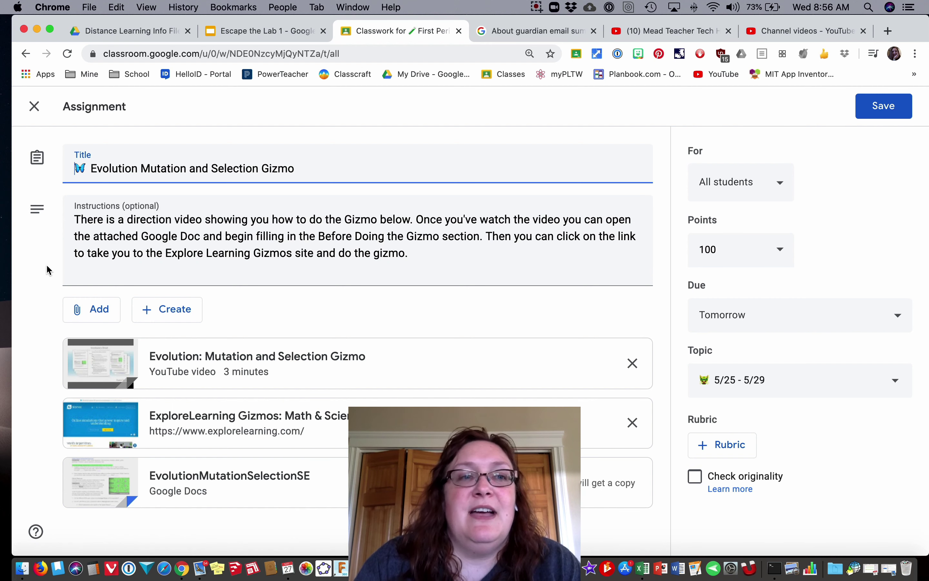
pyautogui.moveTo(81, 171); pyautogui.dragTo(86, 170)
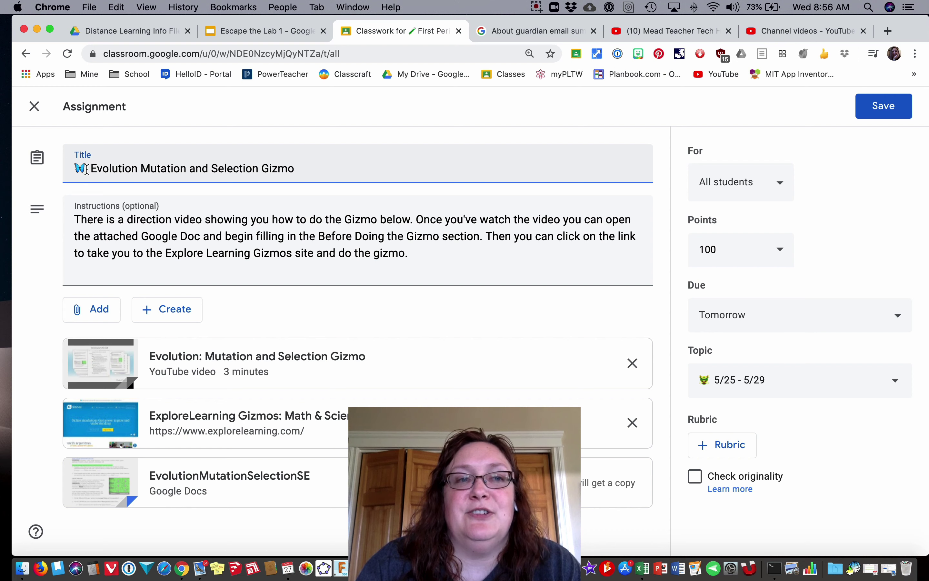
pyautogui.click(85, 170)
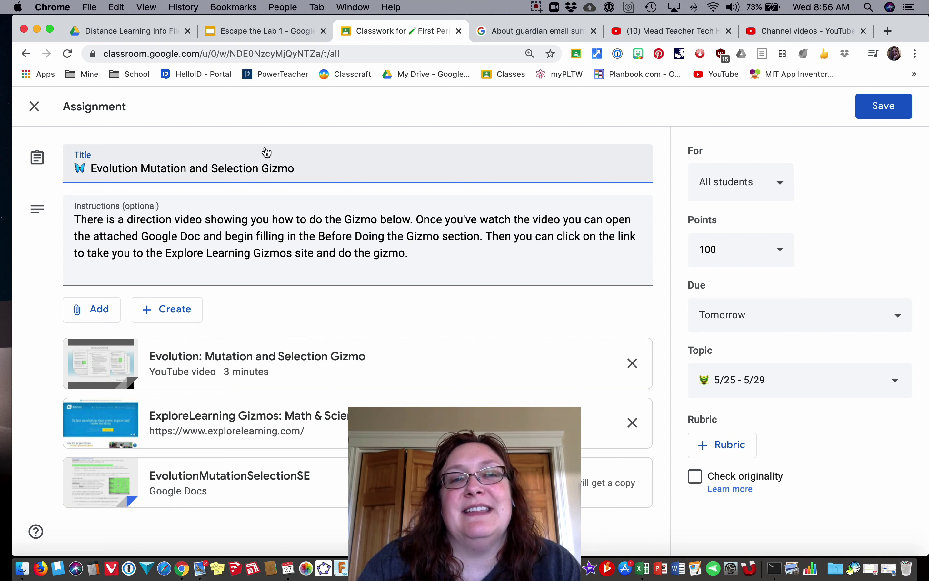
pyautogui.click(301, 166)
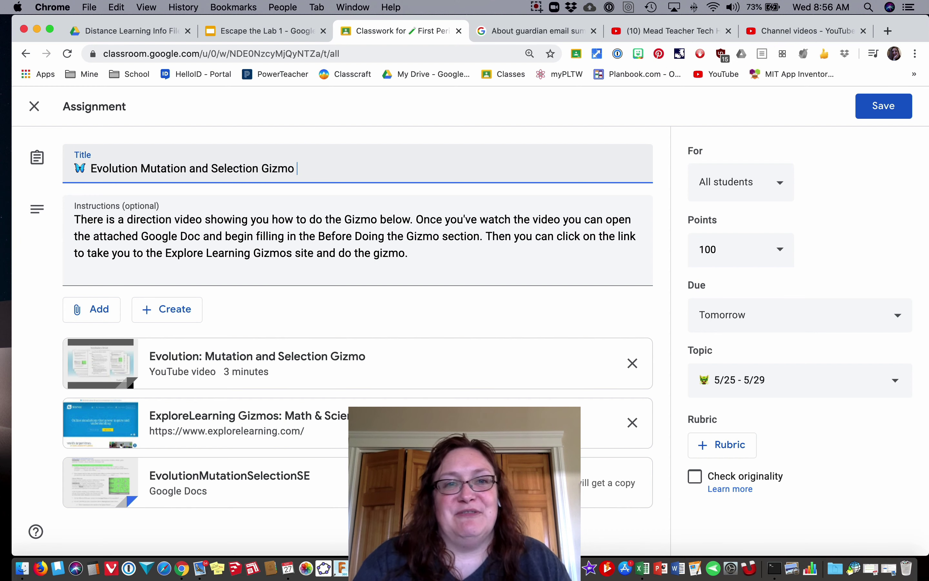
pyautogui.rightClick(301, 173)
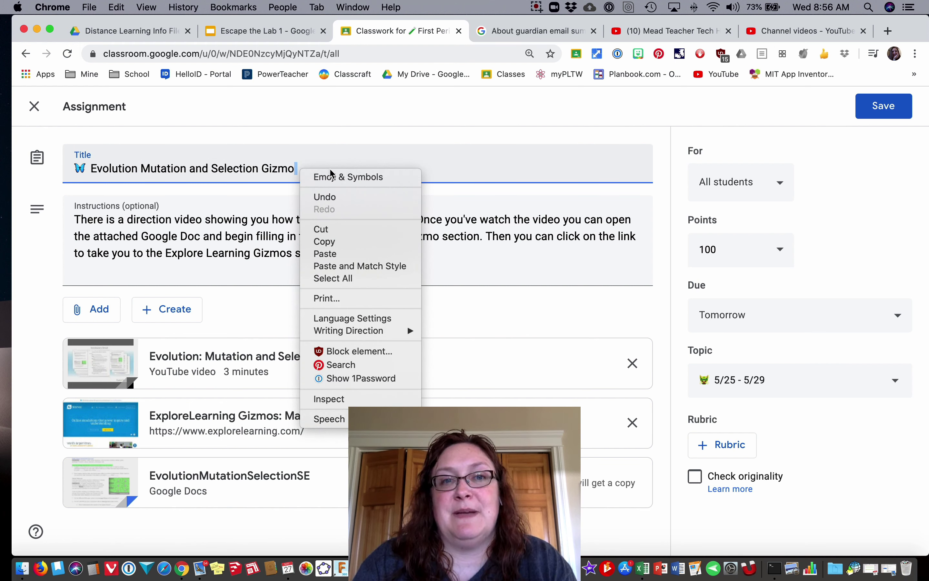
pyautogui.click(332, 175)
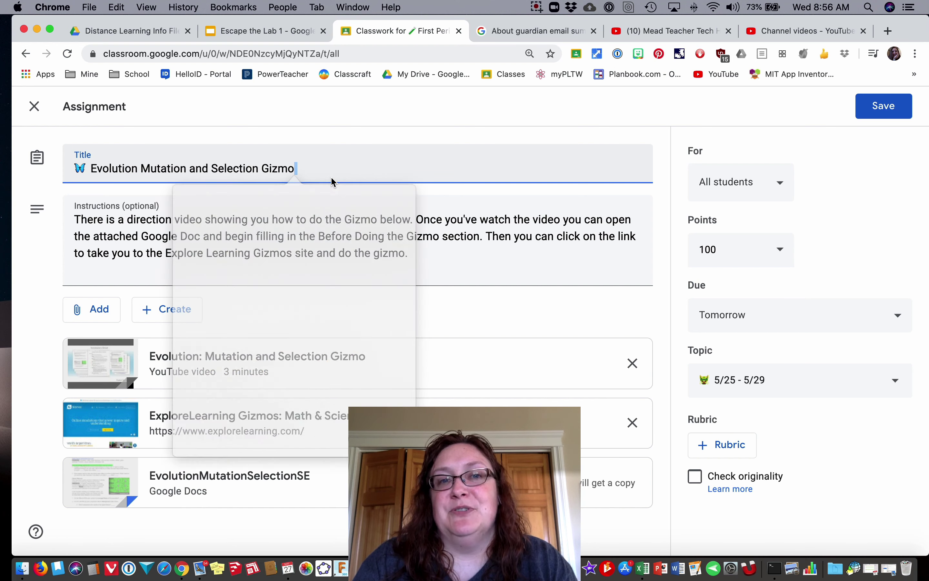
pyautogui.click(340, 240)
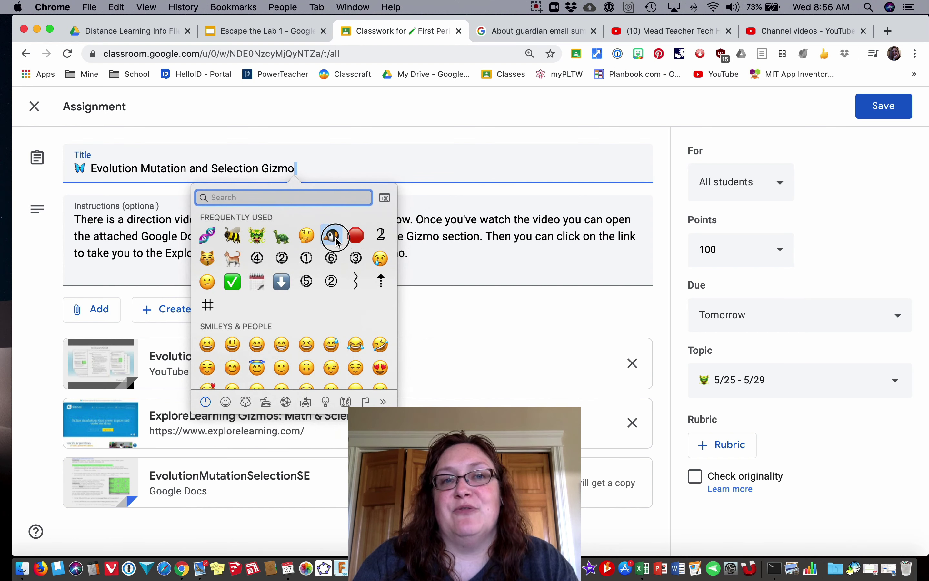
pyautogui.press('Left')
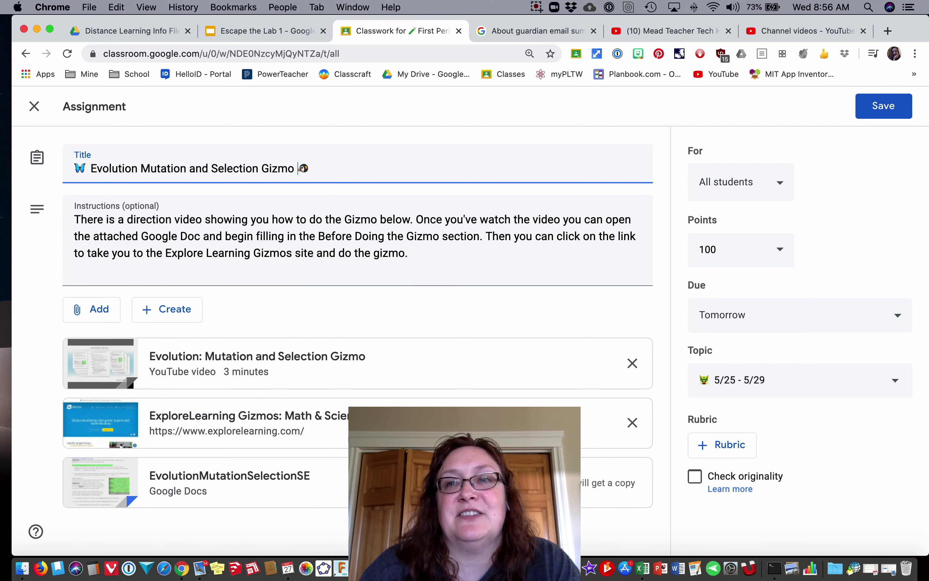
pyautogui.click(887, 103)
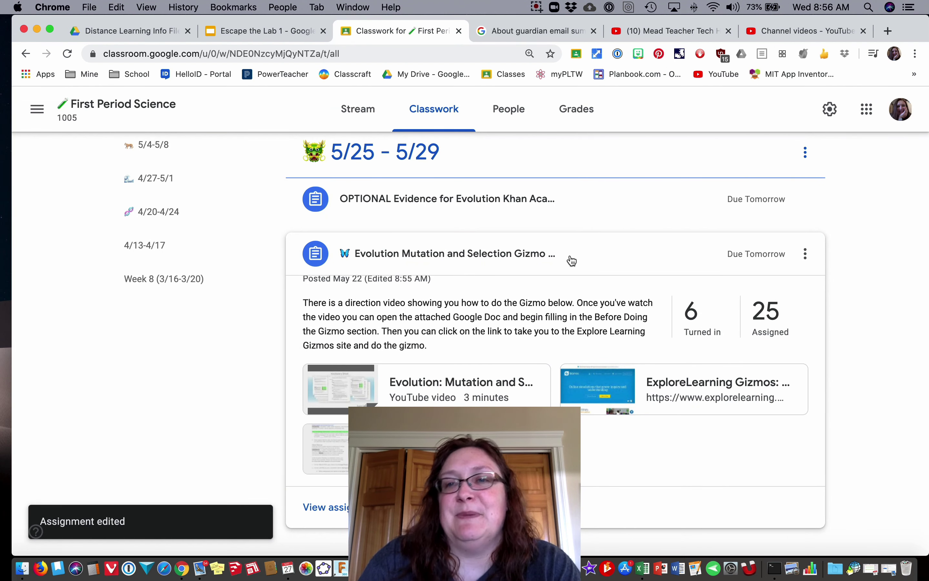
# Look through the older classwork topics and read the details of the Change Over Time assignment due May 14.
pyautogui.press('super+minus')
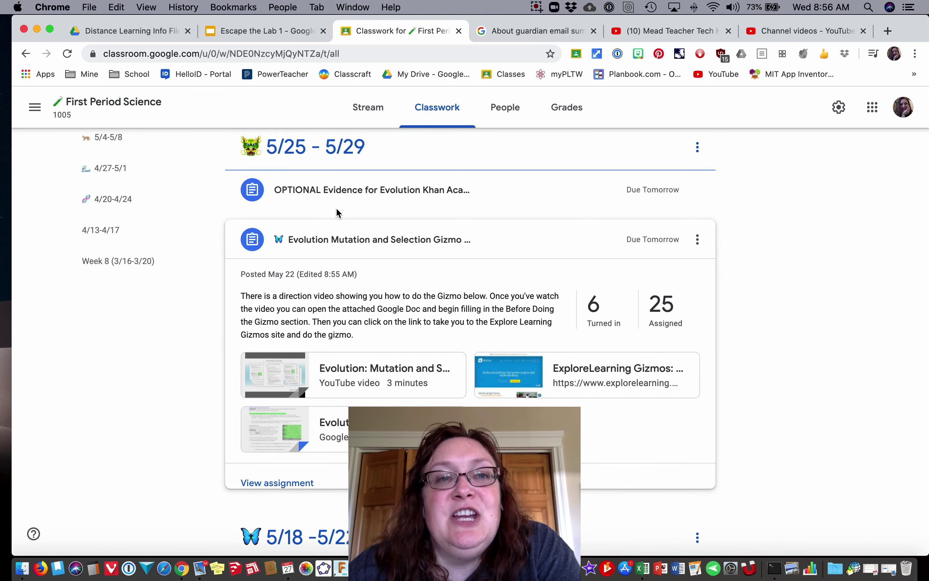
pyautogui.scroll(5, 415, 241)
pyautogui.scroll(-10, 414, 242)
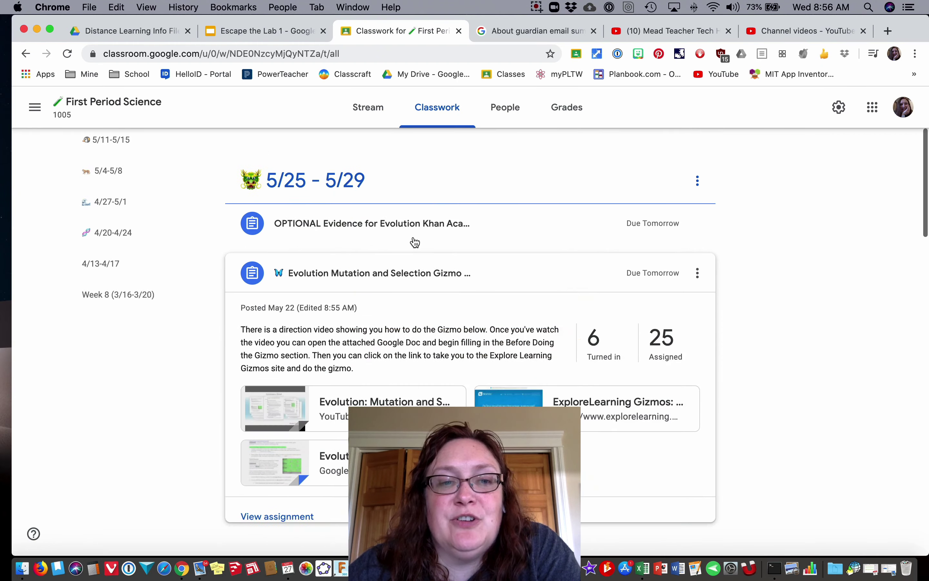
pyautogui.scroll(-7, 414, 241)
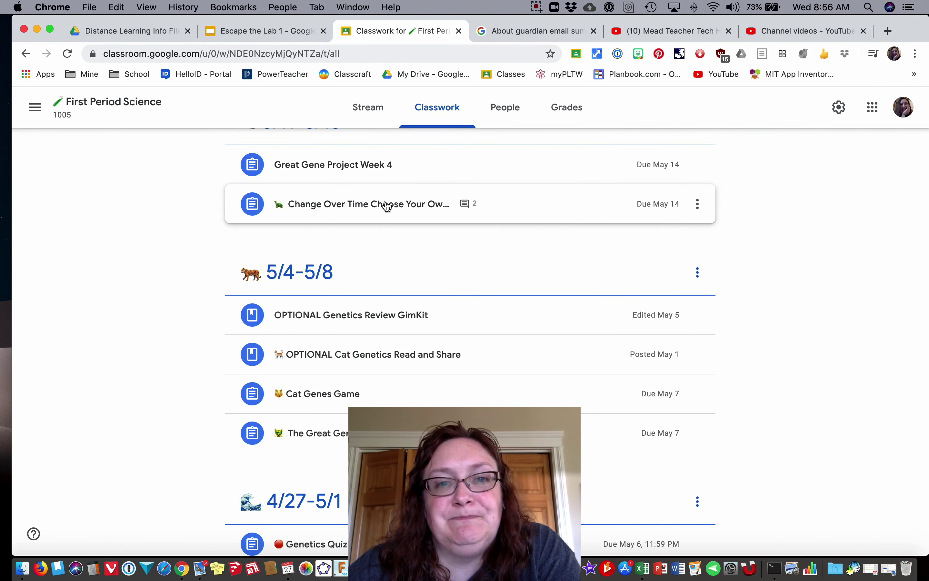
pyautogui.click(386, 206)
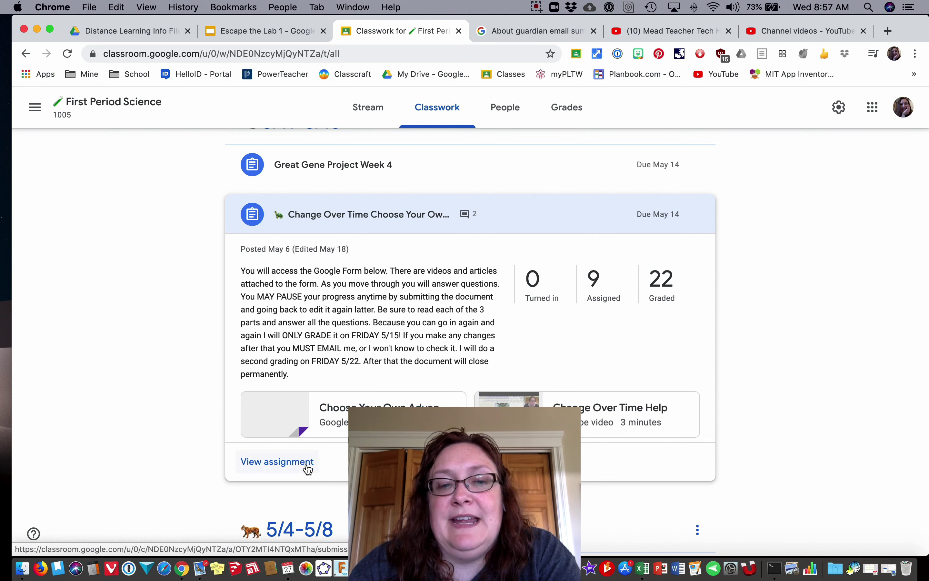
pyautogui.scroll(10, 409, 296)
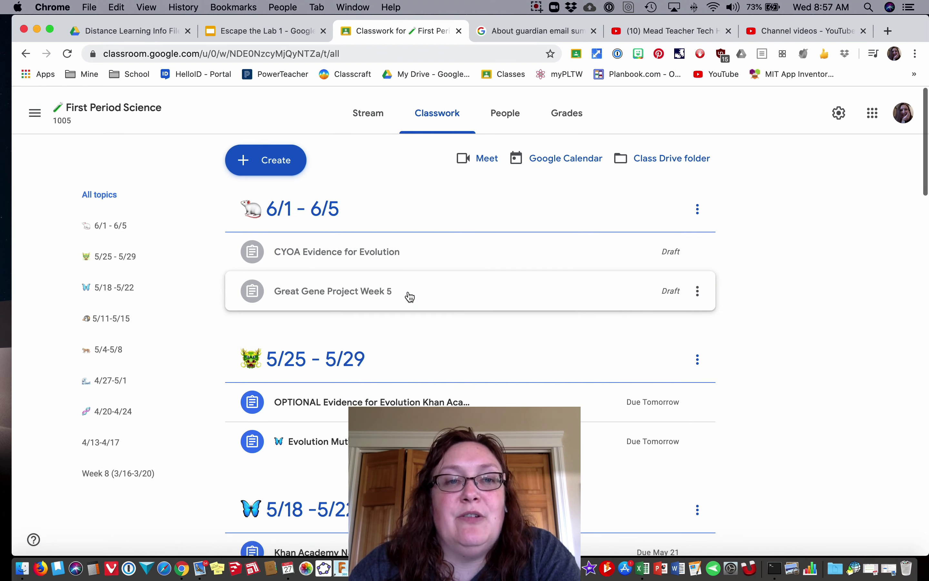
# Look over the types of classwork that can be created and the option to add Meet to the class, without generating a link.
pyautogui.click(263, 157)
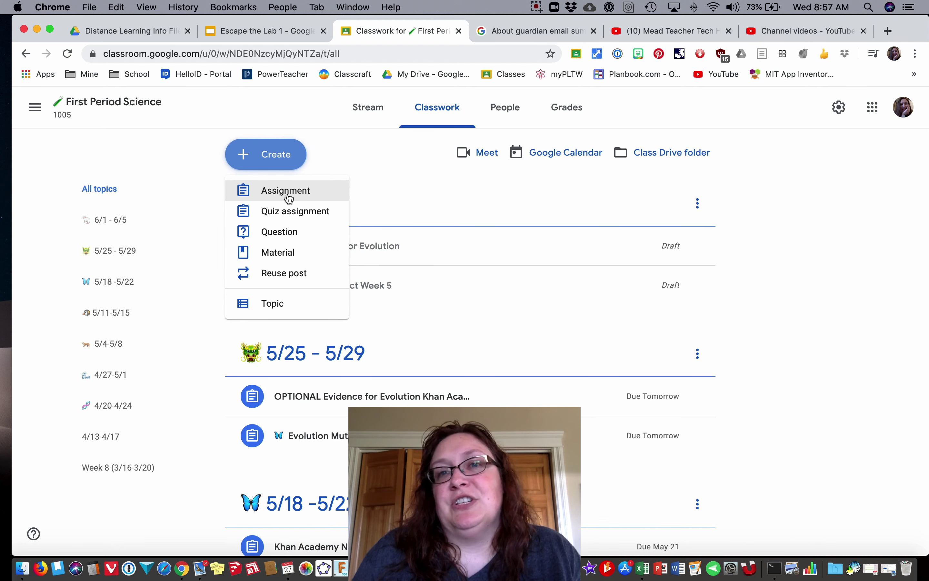
pyautogui.click(477, 164)
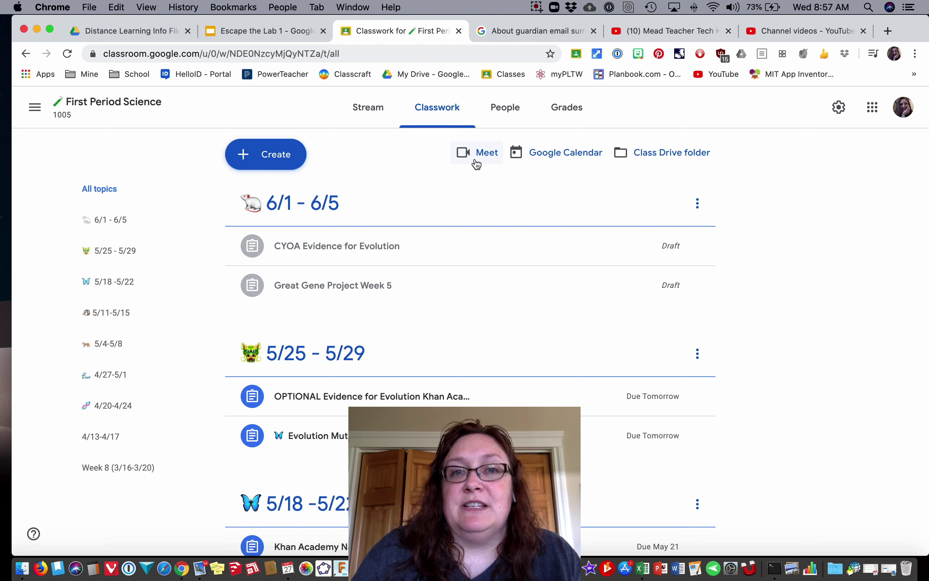
pyautogui.click(478, 155)
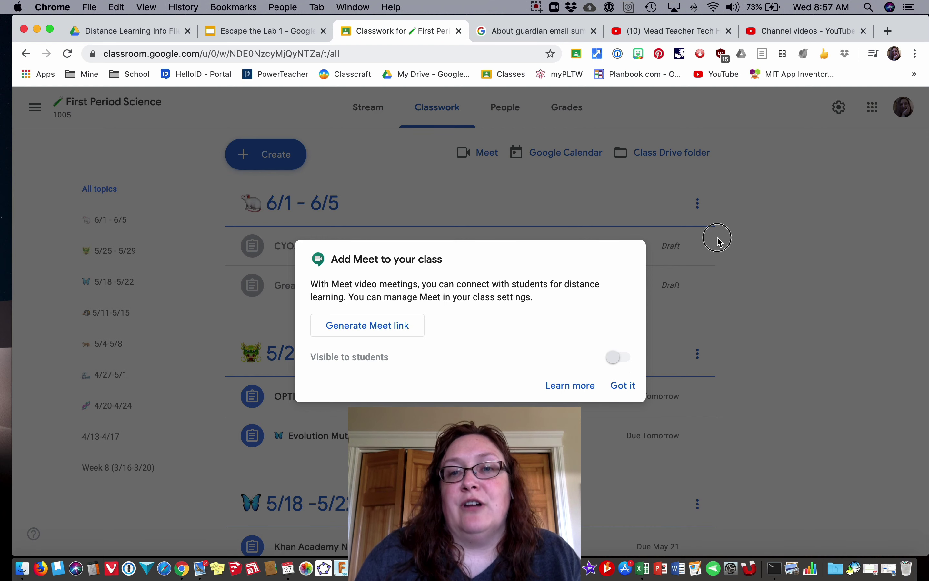
pyautogui.press('Escape')
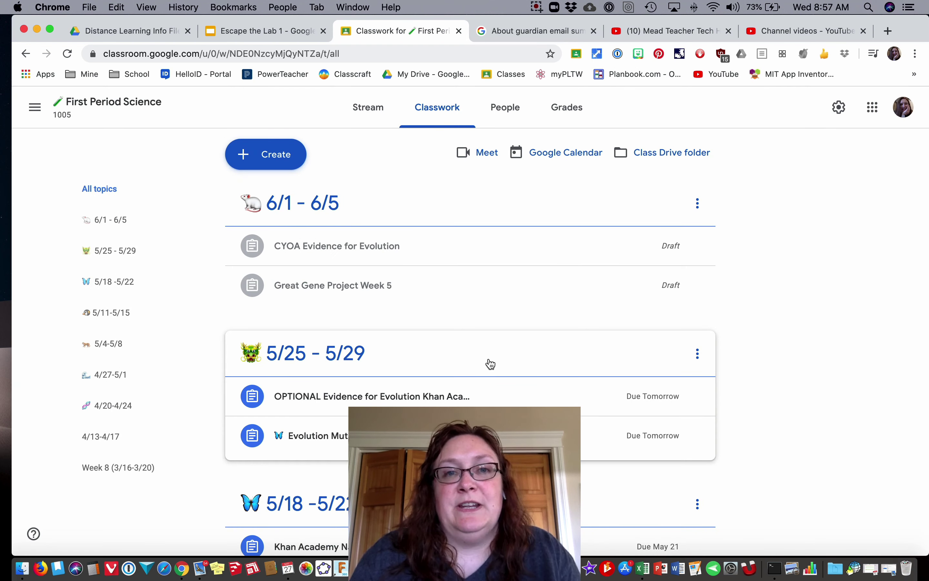